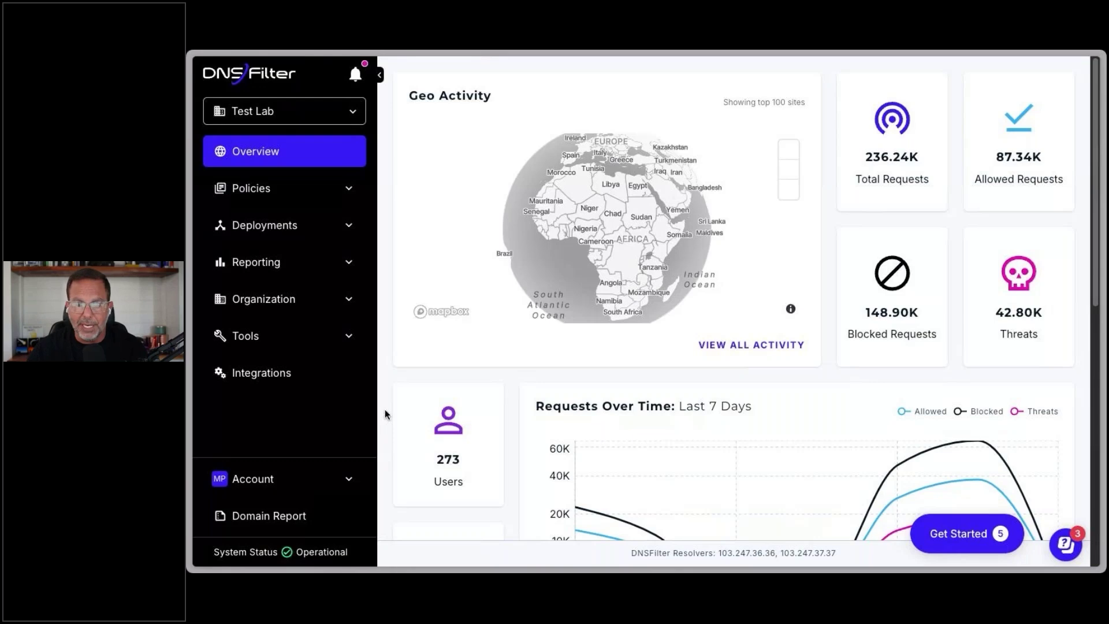
Step: Switch from the Test Lab organization to the MSP-level Test Lab dashboard showing 243.78K requests
click(349, 113)
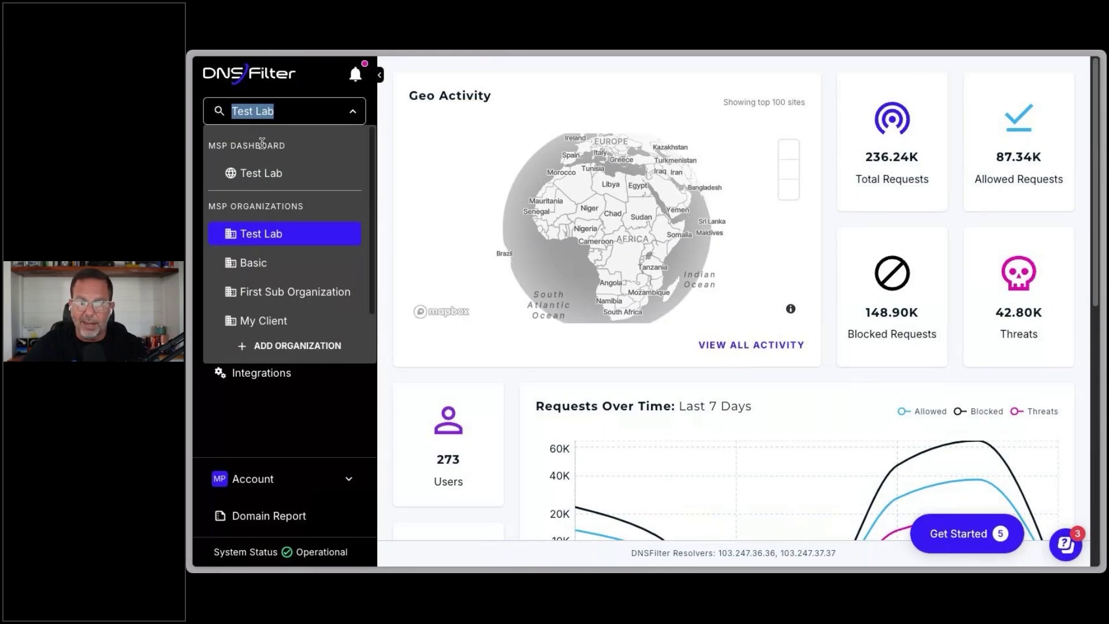
click(274, 168)
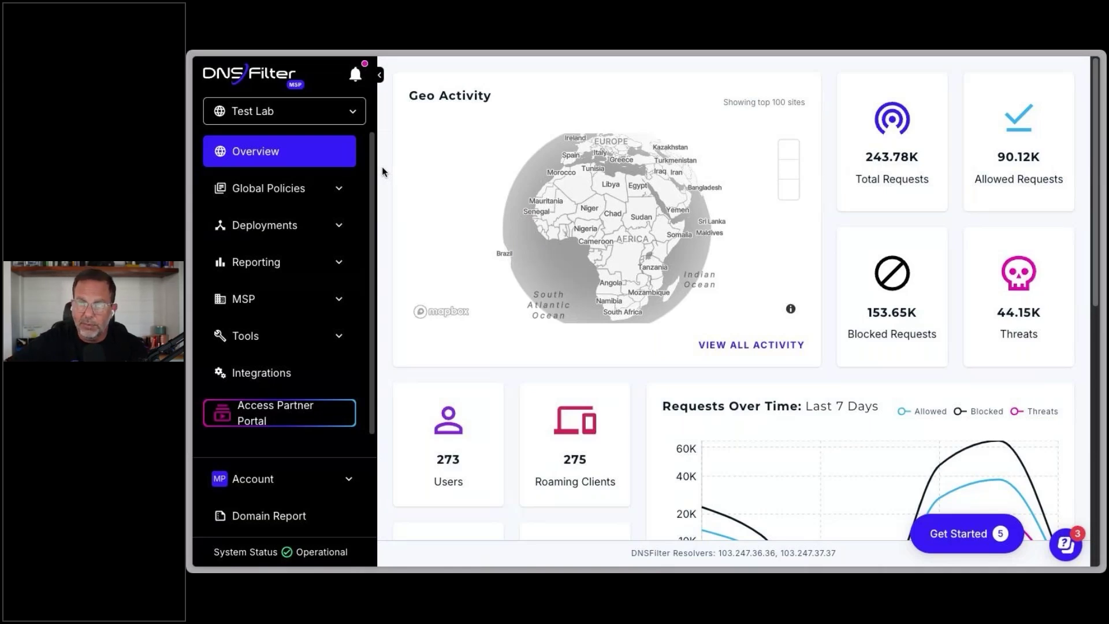
Step: Open the Demo Policy from Global Policies filtering and show its Categories tab
click(293, 190)
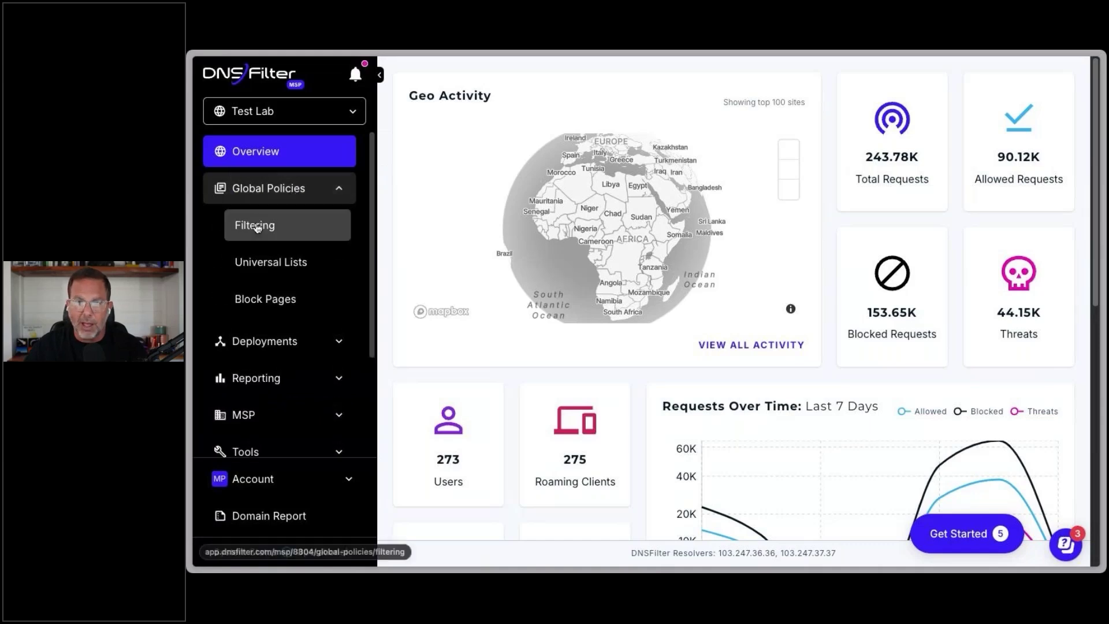
click(257, 228)
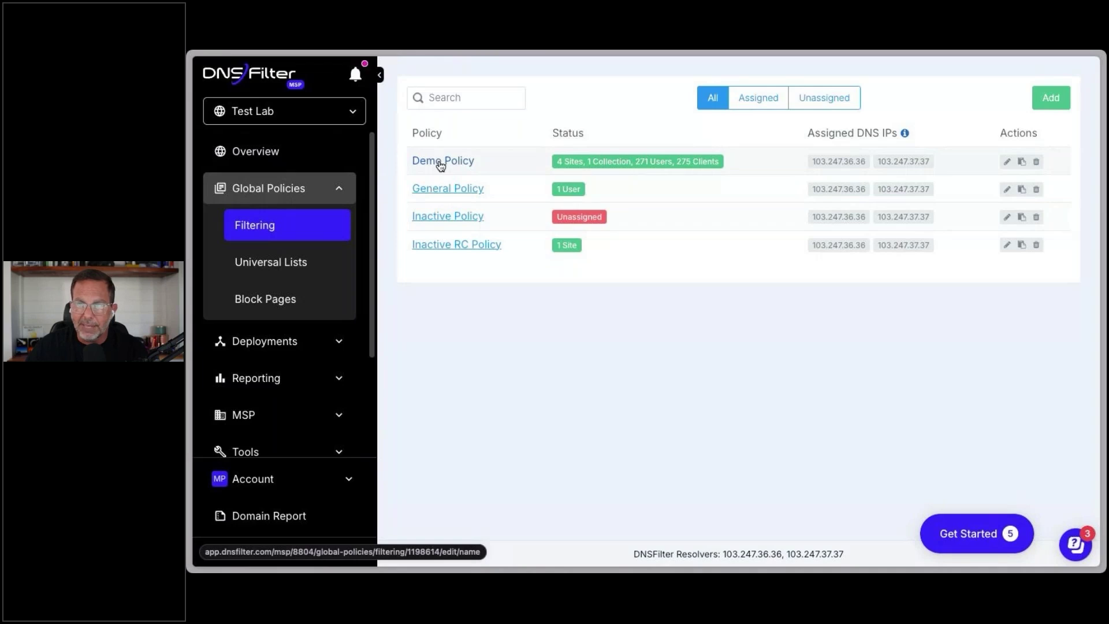
click(440, 166)
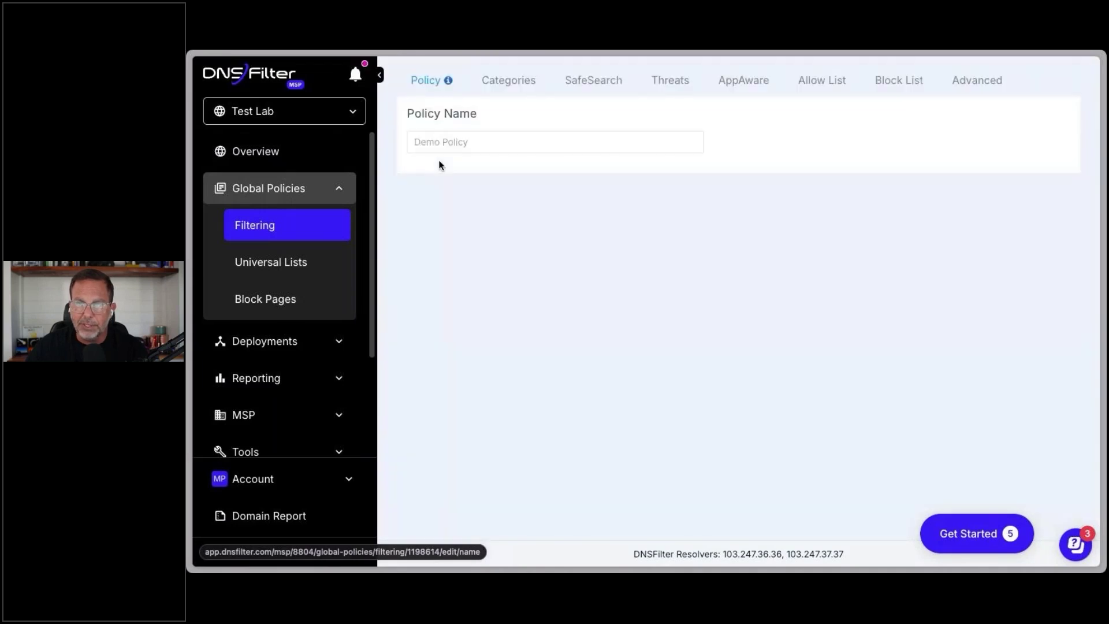
click(516, 82)
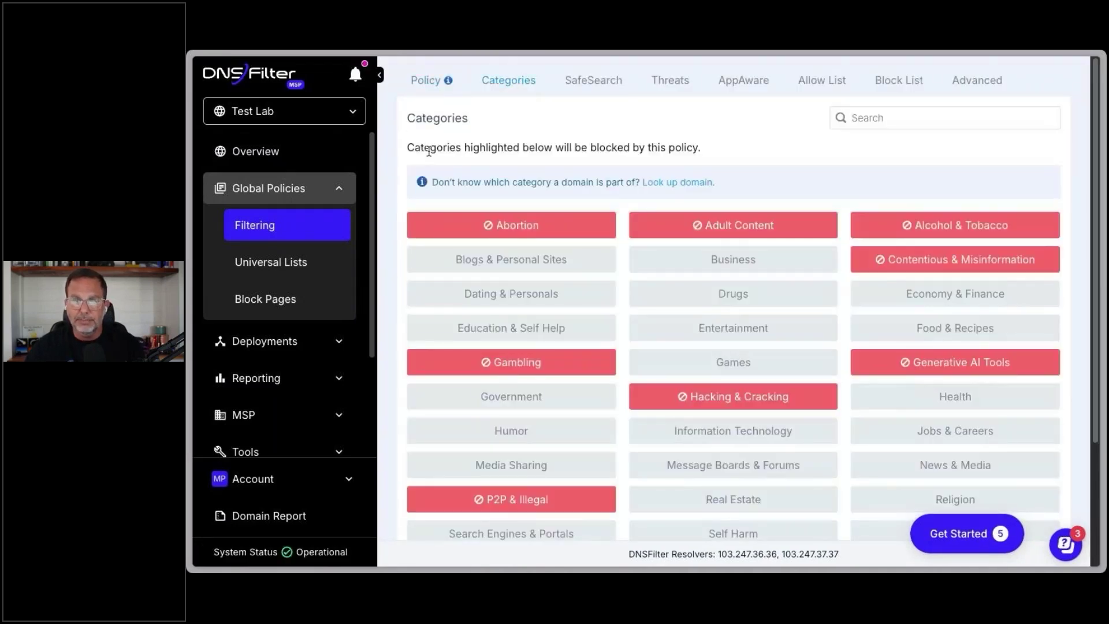
Step: Scroll through the category tiles, reviewing blocked ones like Abortion, Gambling, Generative AI Tools and Weapons
scroll(393, 252, down, 3)
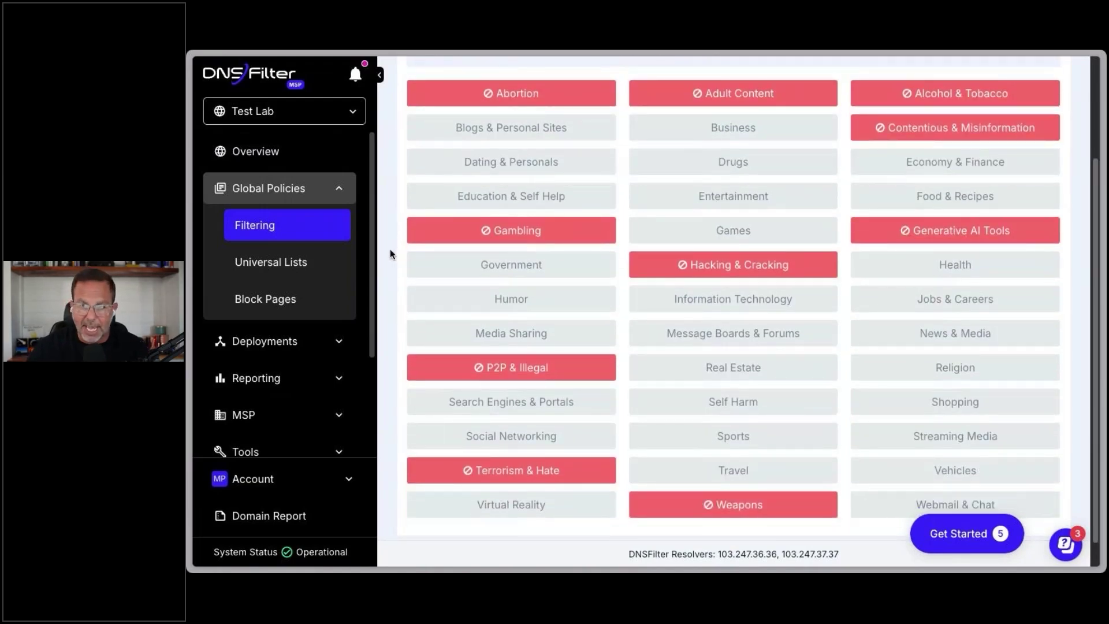
scroll(390, 250, up, 1)
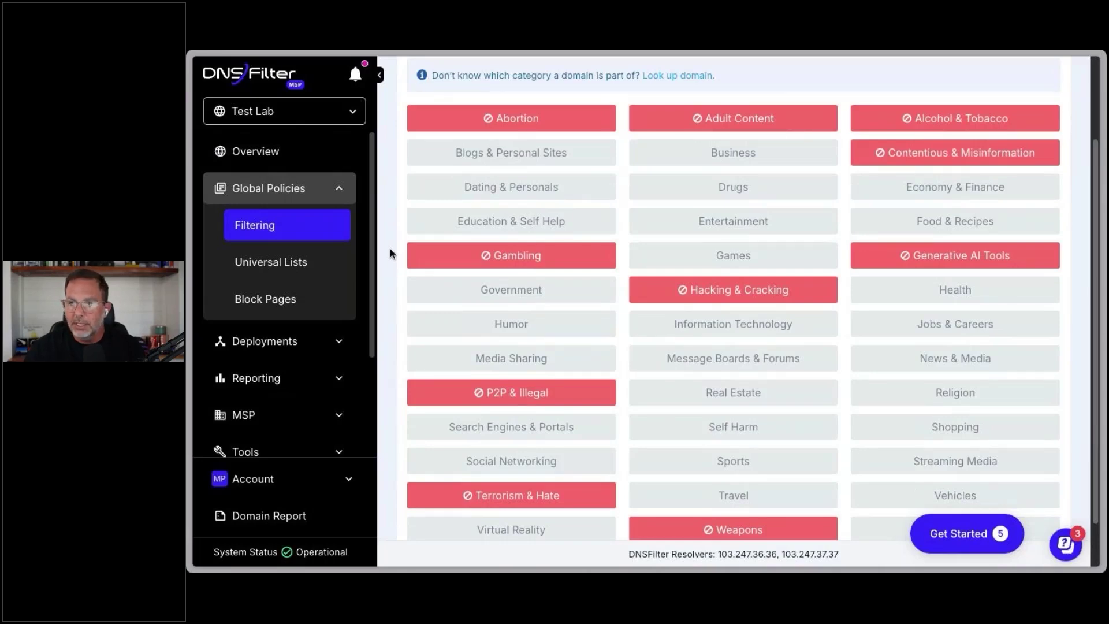
scroll(390, 252, down, 1)
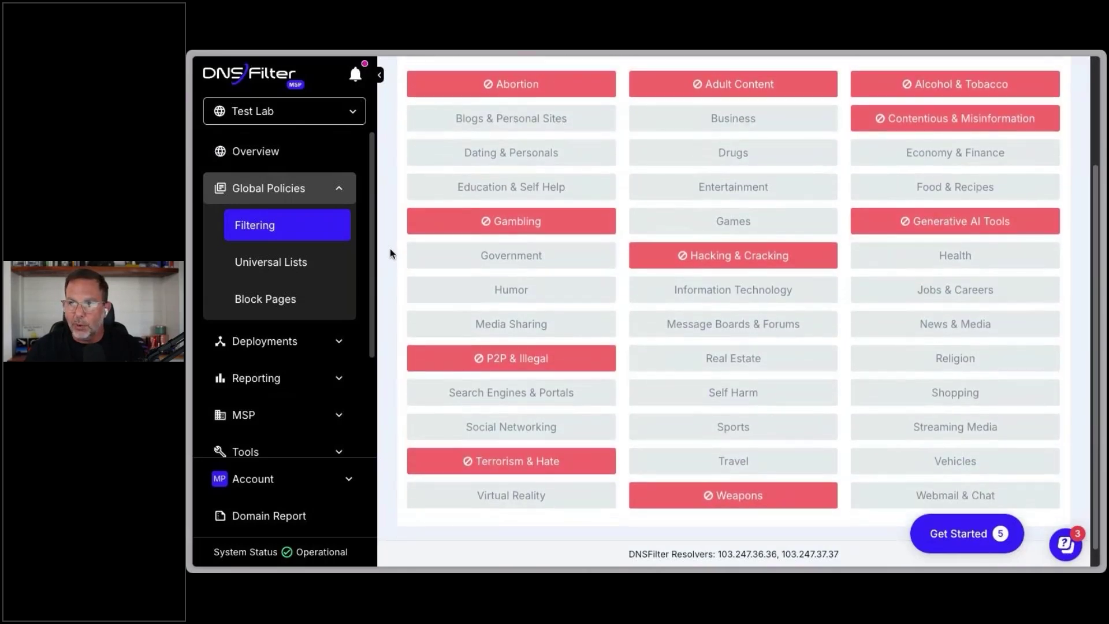
scroll(390, 253, up, 1)
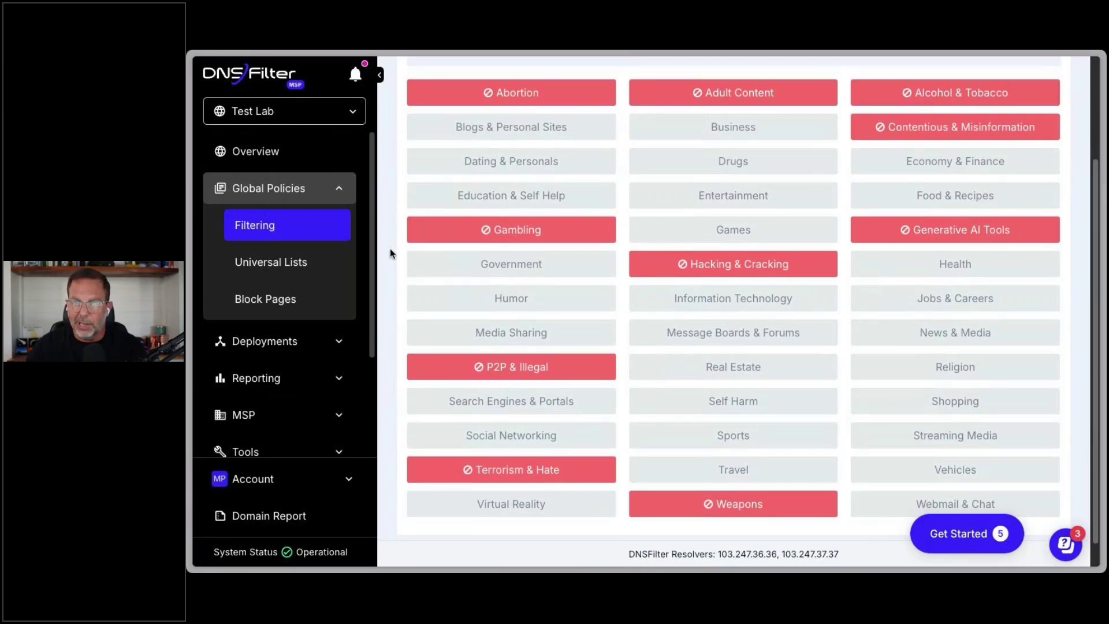
mouse_move(518, 475)
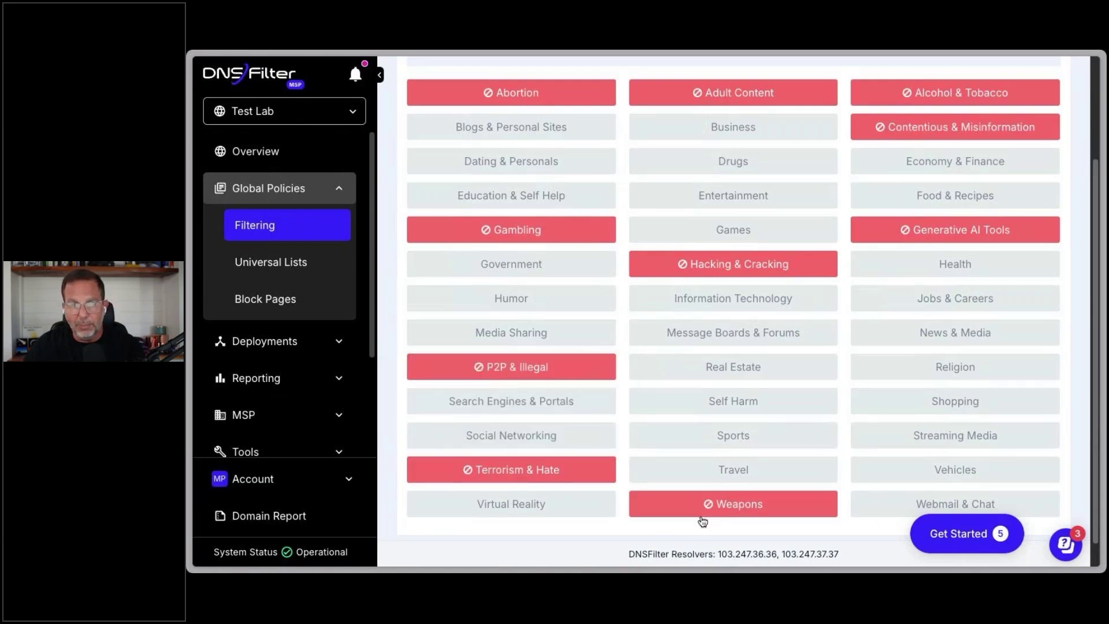
mouse_move(954, 237)
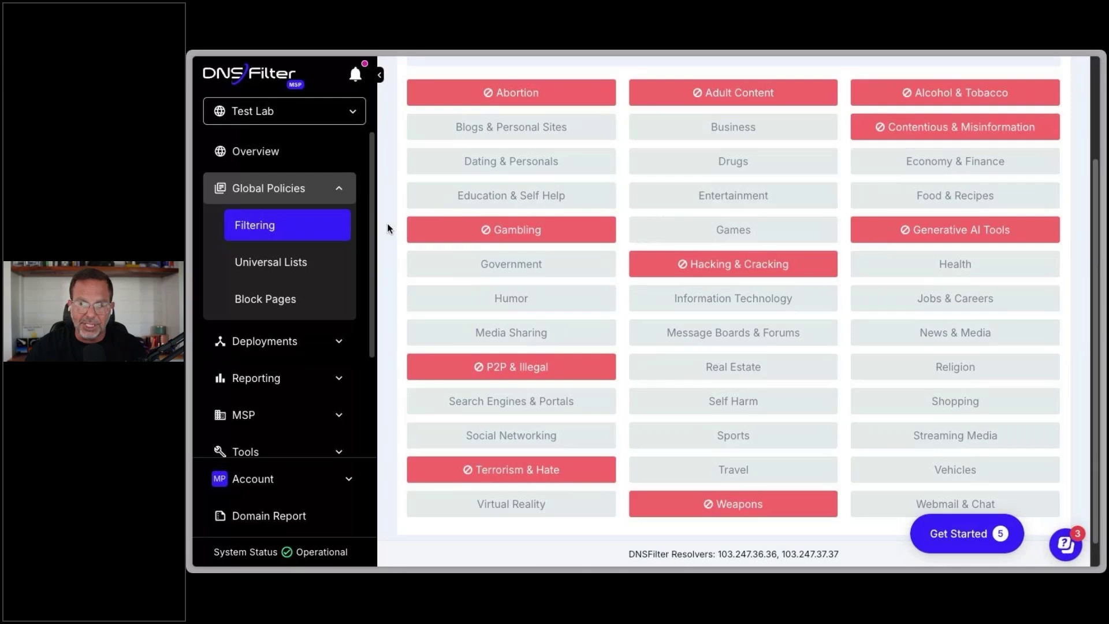
scroll(388, 228, up, 2)
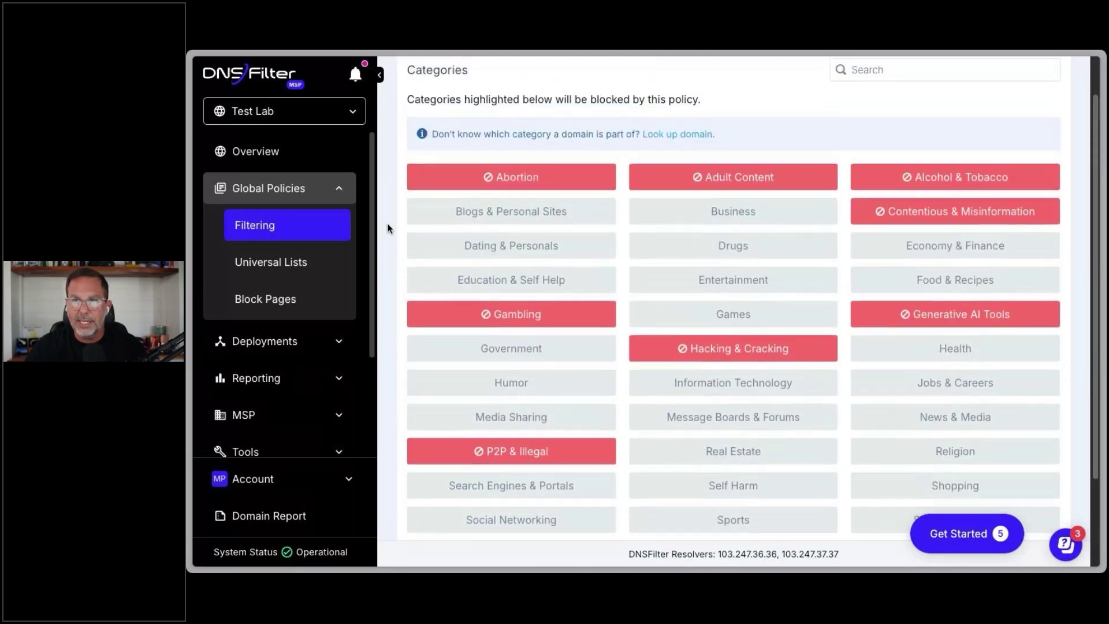
scroll(387, 228, up, 1)
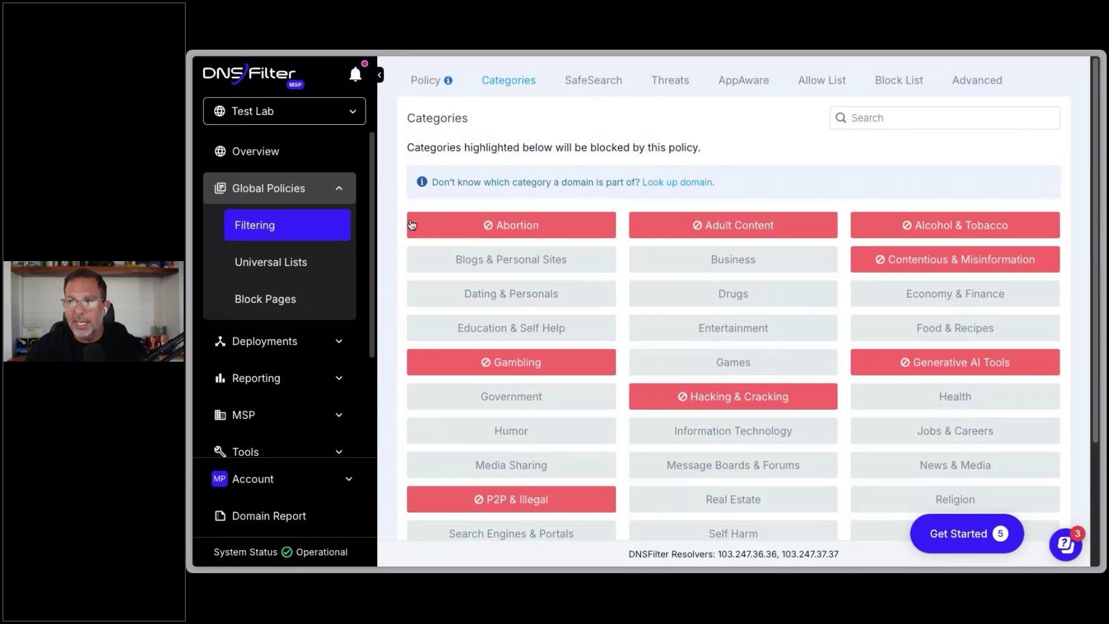
Step: Show the Demo Policy's SafeSearch settings: Google, Bing, DuckDuckGo, Ecosia and Yandex enforced, YouTube Restricted off
click(608, 89)
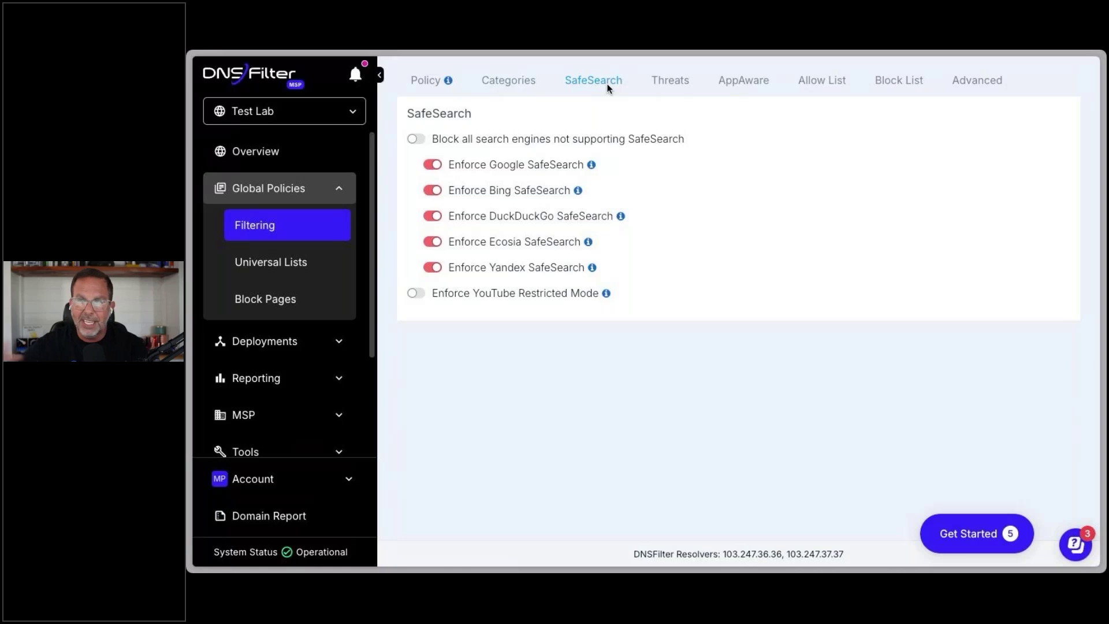
Step: Show the Threats tab and read category descriptions from Botnet down to Very New Domains
click(671, 85)
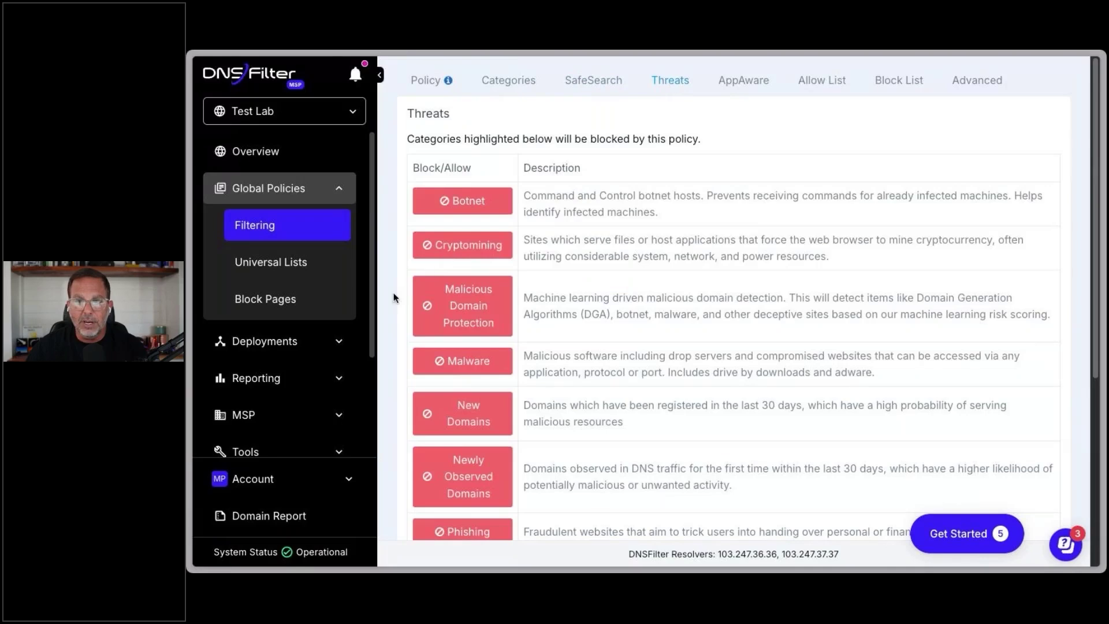
scroll(393, 298, down, 1)
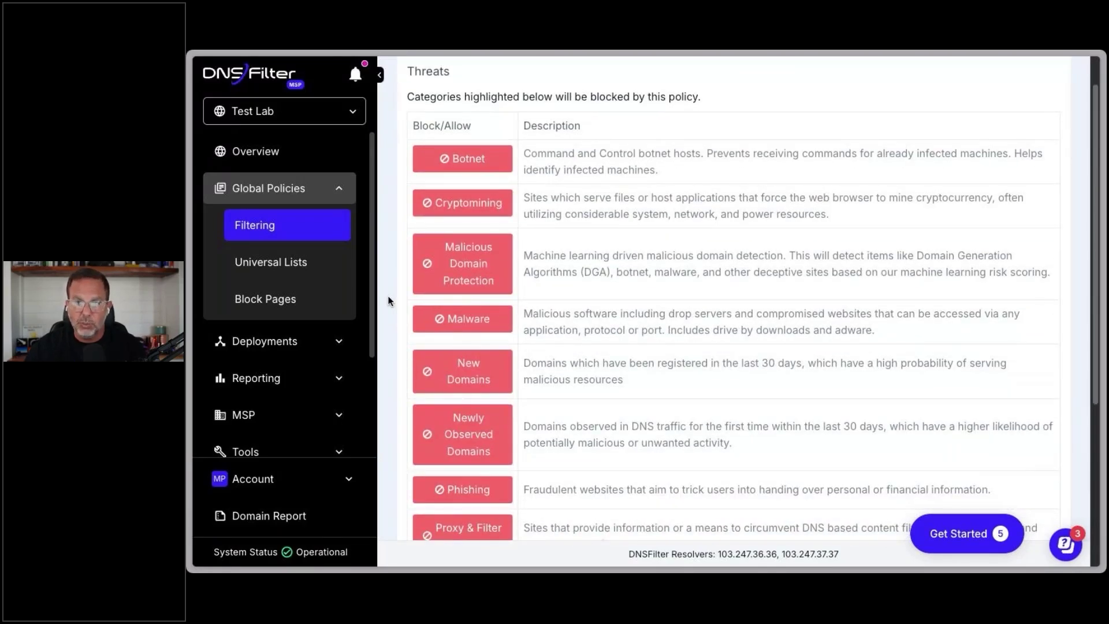
scroll(388, 301, down, 2)
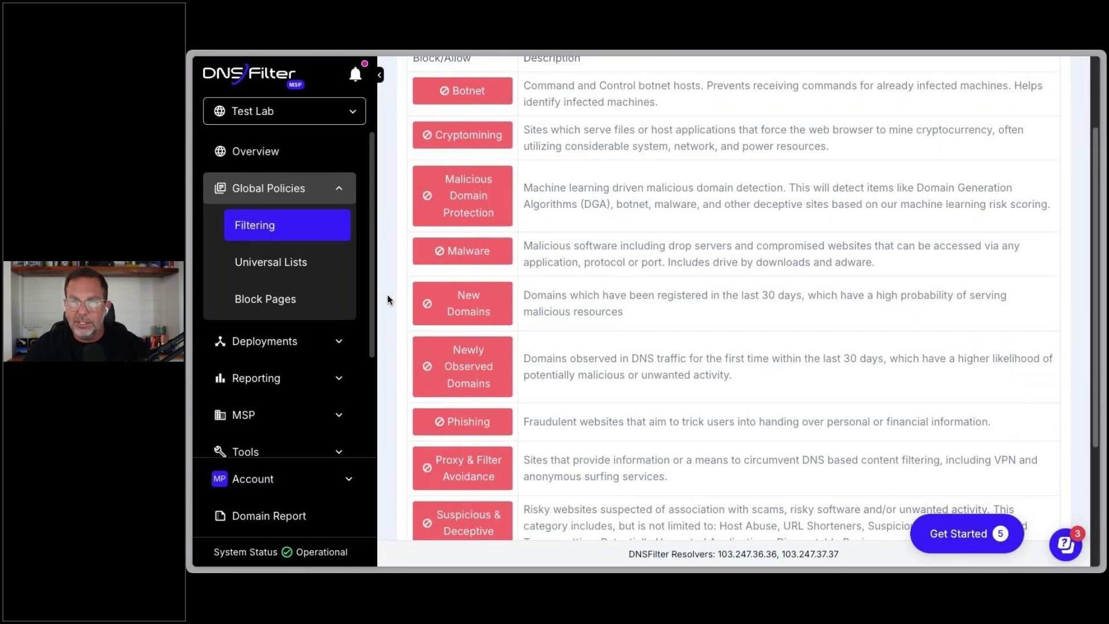
scroll(389, 299, down, 5)
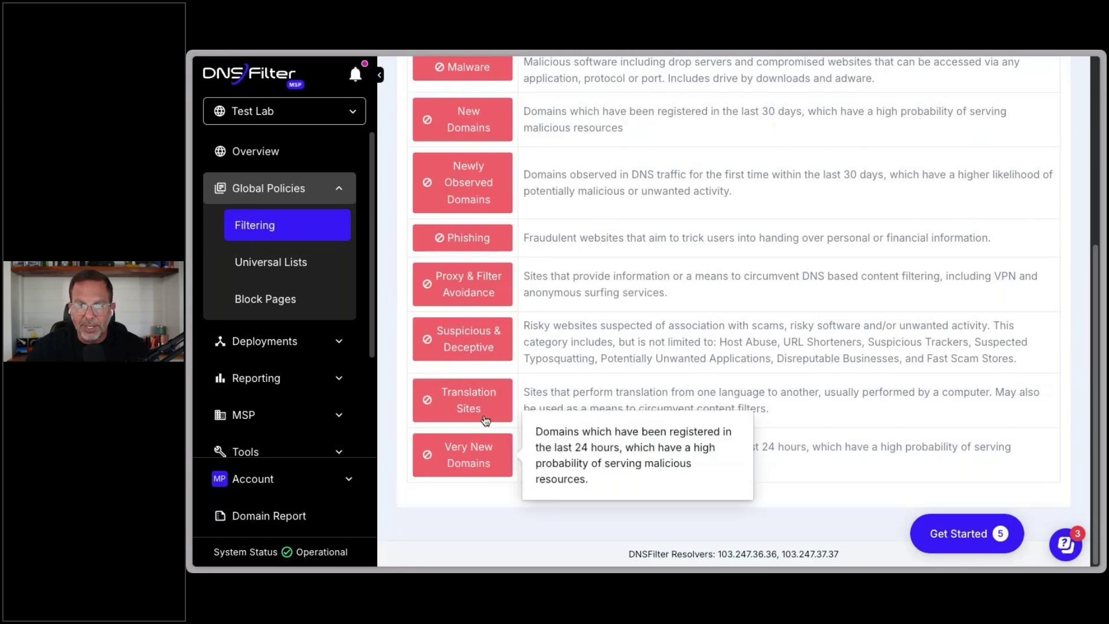
scroll(476, 190, up, 1)
mouse_move(467, 174)
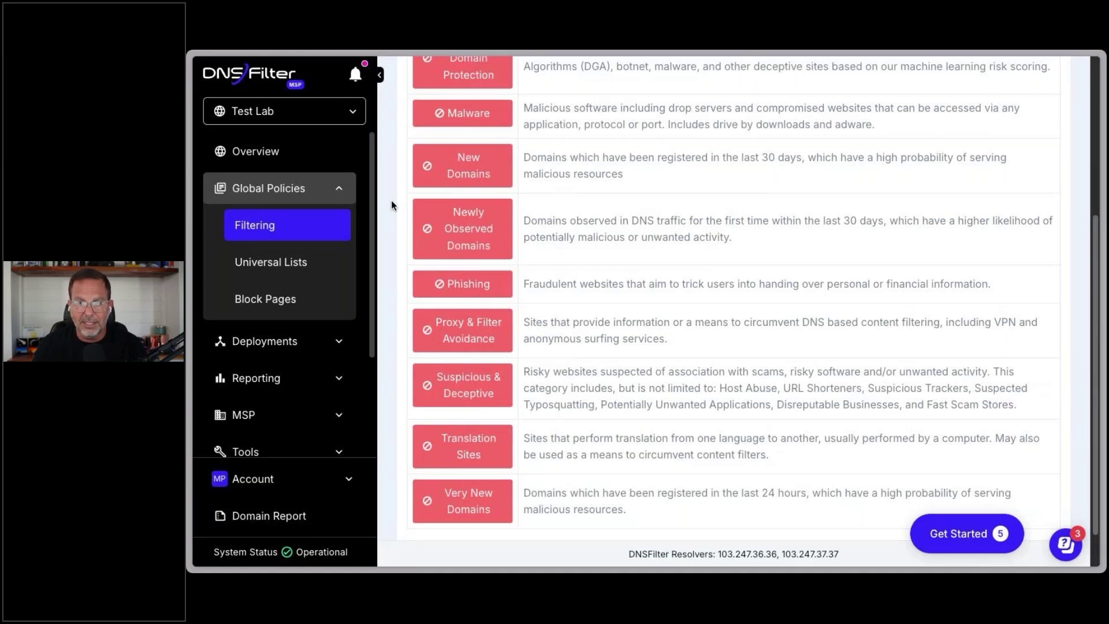
mouse_move(470, 501)
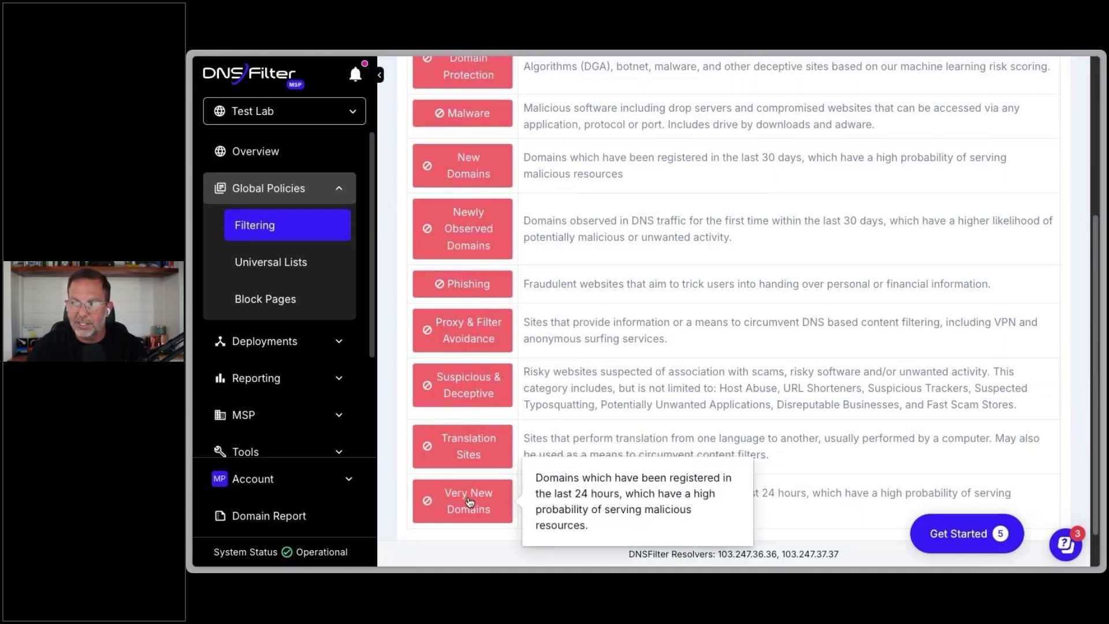
mouse_move(456, 235)
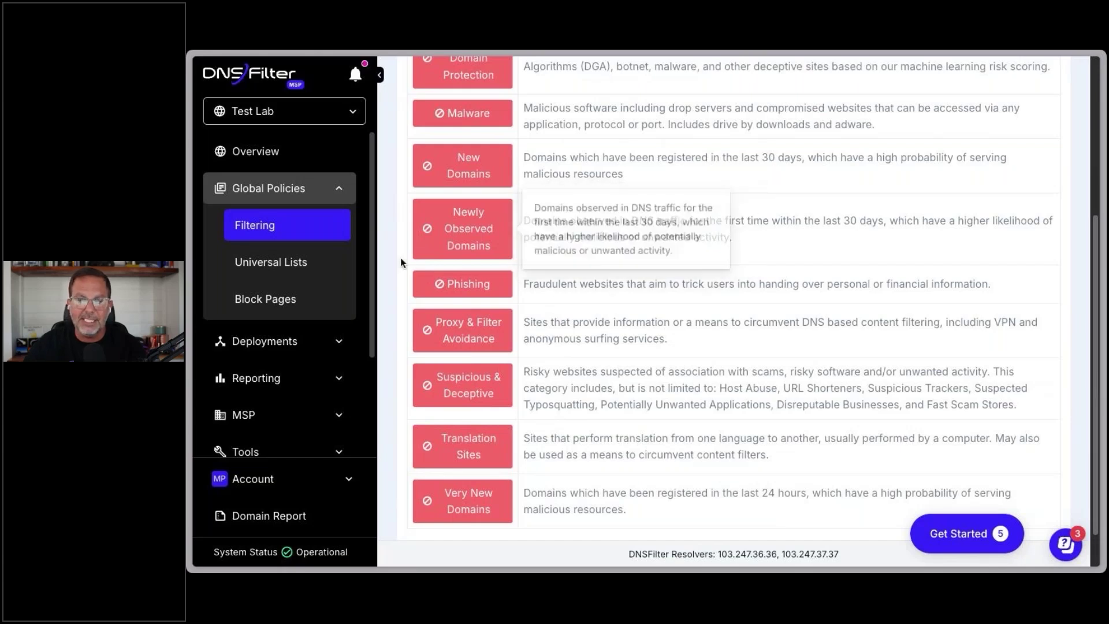
Step: Scroll through the blocked threat categories, from Botnet and Cryptomining to Translation Sites, then back up
scroll(390, 262, up, 2)
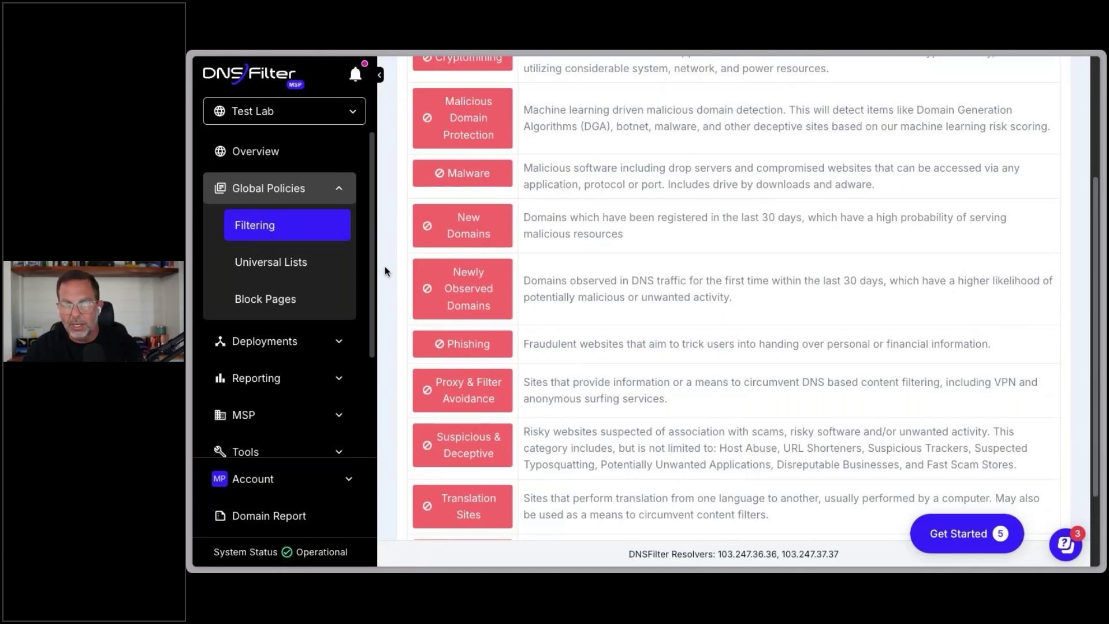
scroll(390, 269, down, 3)
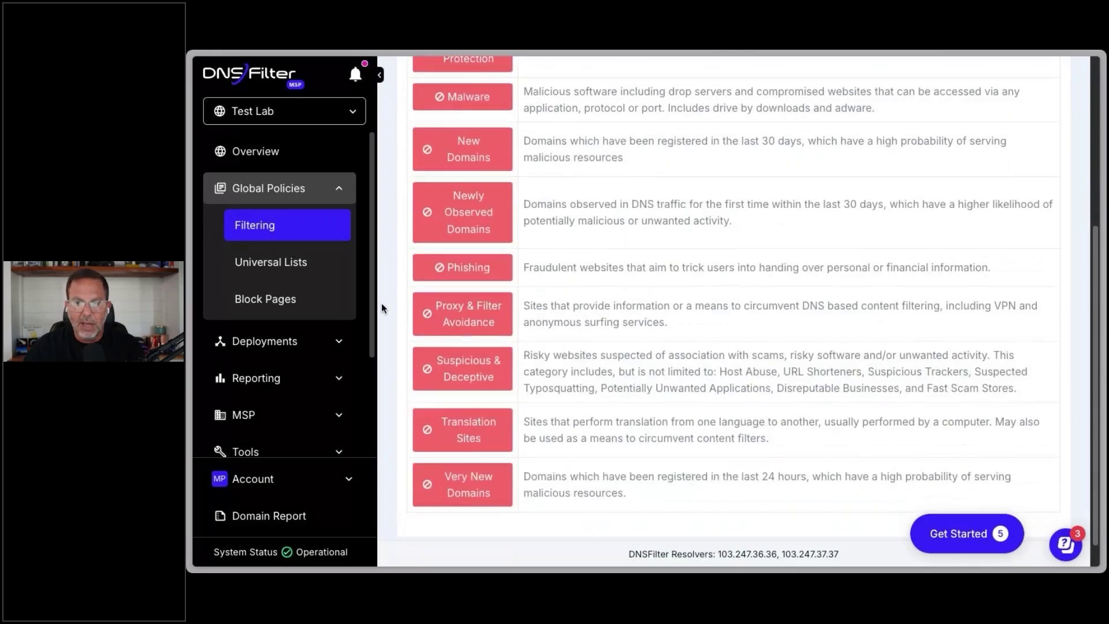
mouse_move(449, 425)
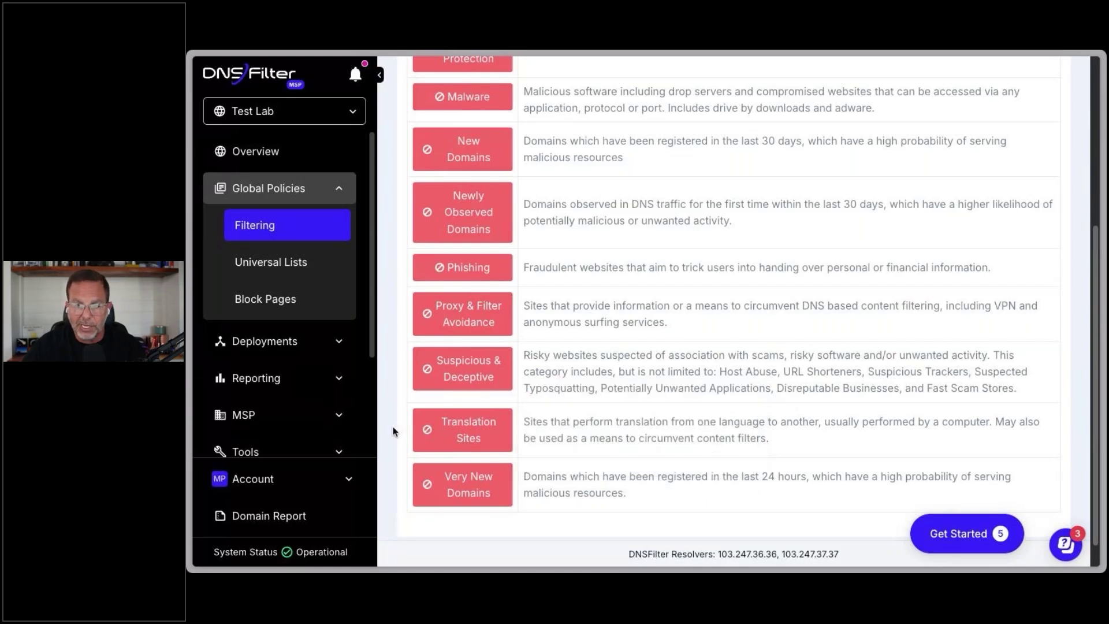
scroll(385, 421, up, 4)
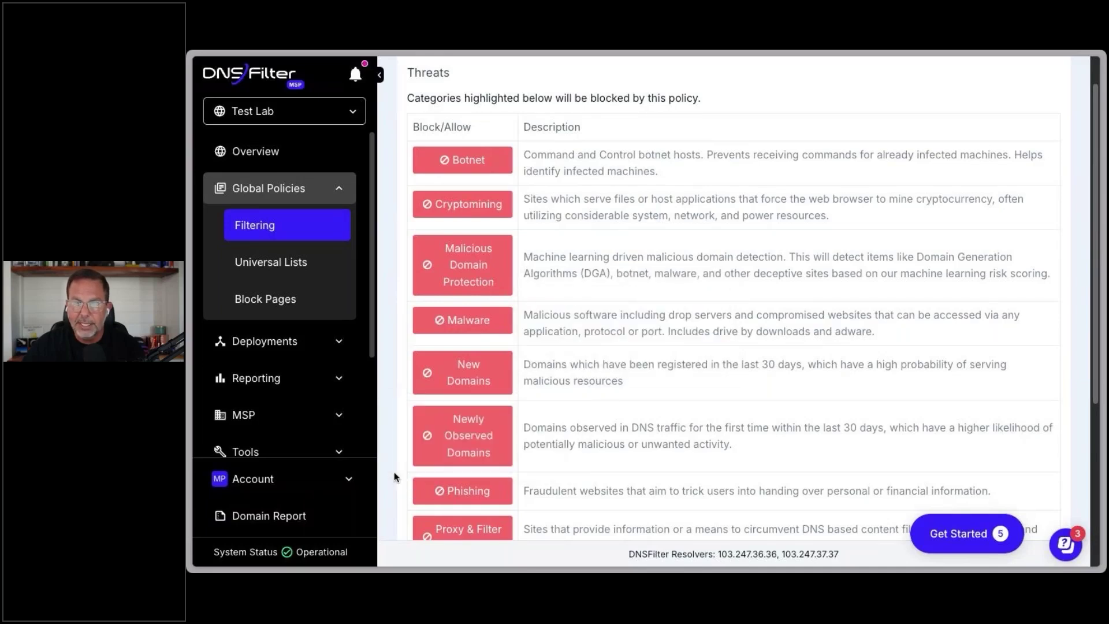
scroll(394, 472, down, 2)
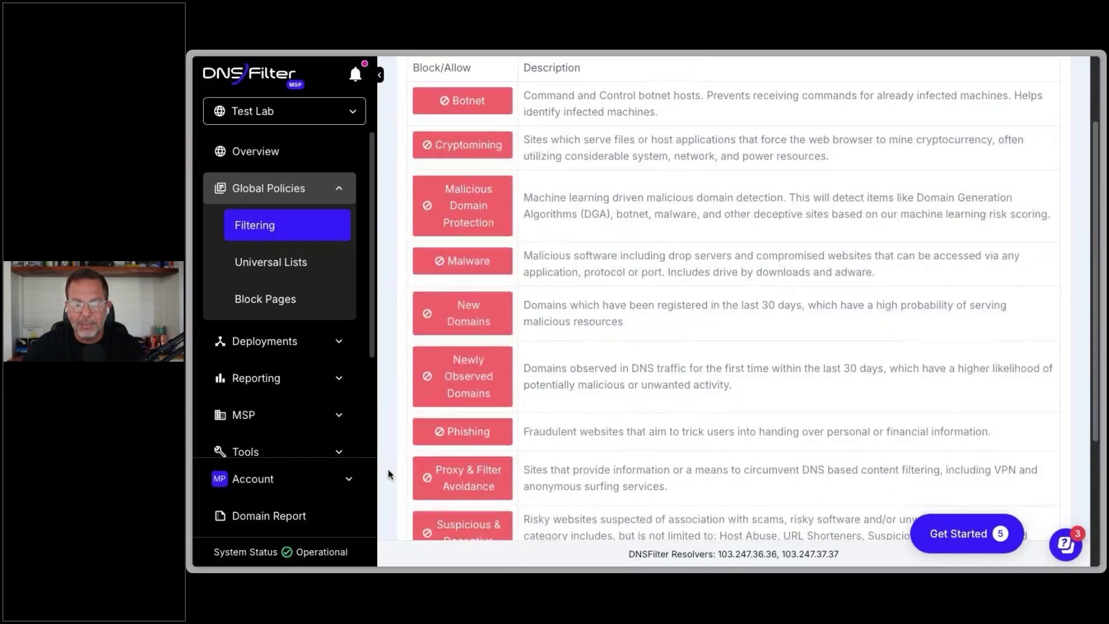
scroll(389, 473, down, 1)
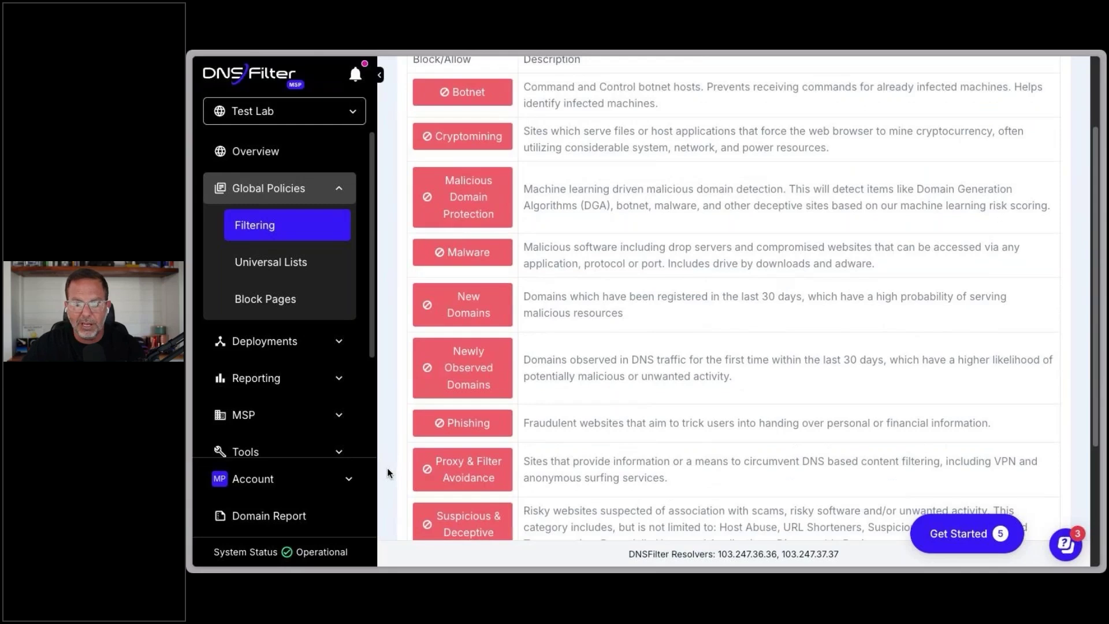
scroll(389, 474, down, 2)
scroll(387, 471, down, 2)
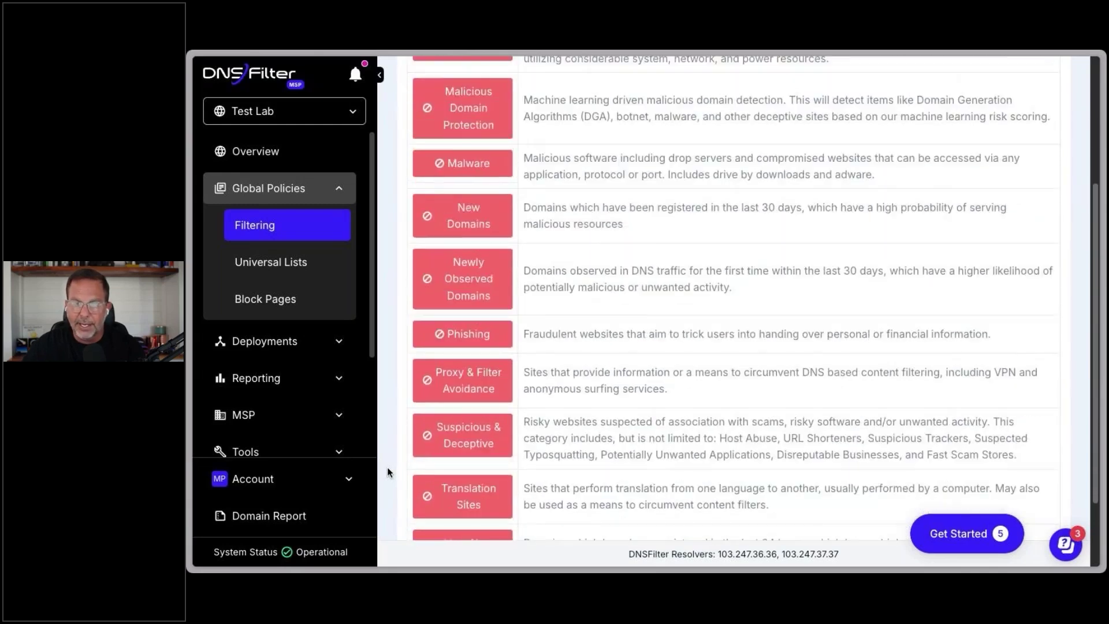
scroll(388, 473, down, 1)
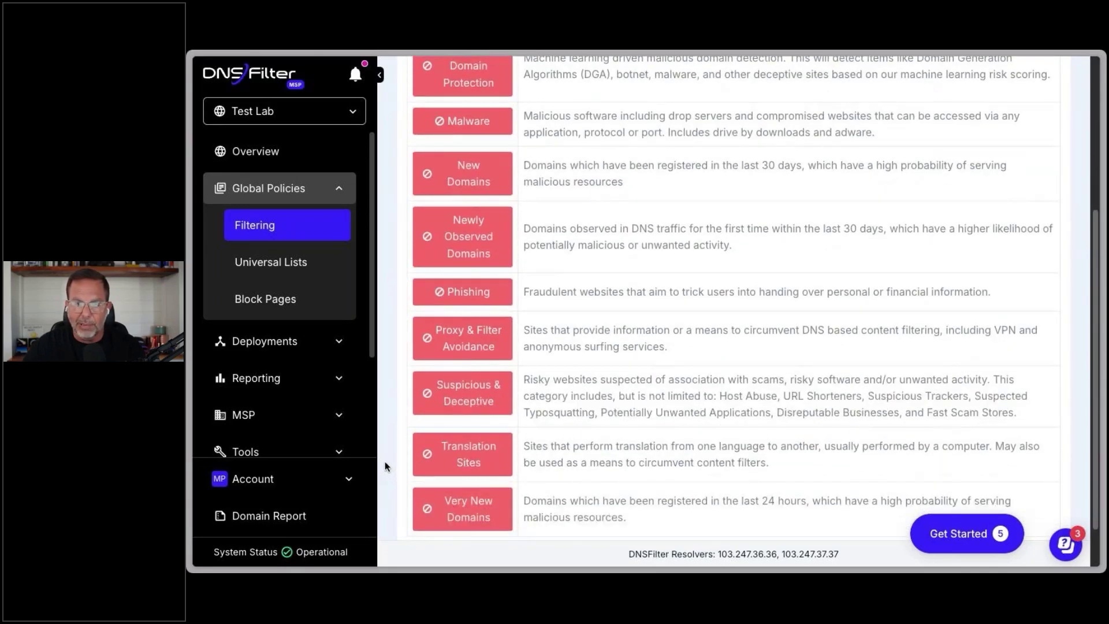
scroll(389, 444, up, 4)
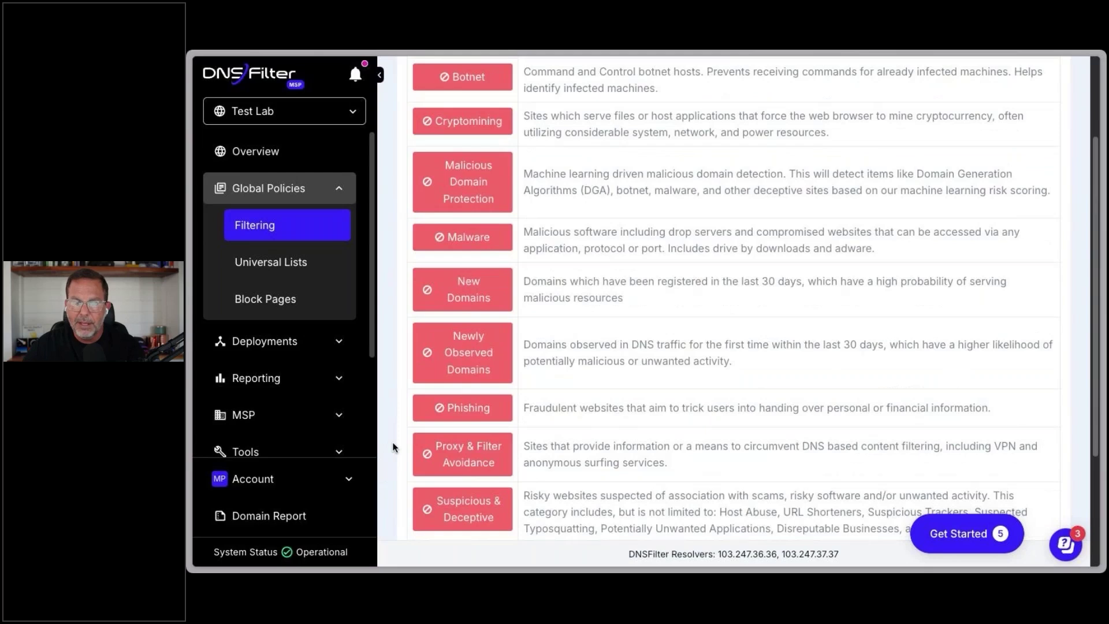
scroll(393, 447, up, 4)
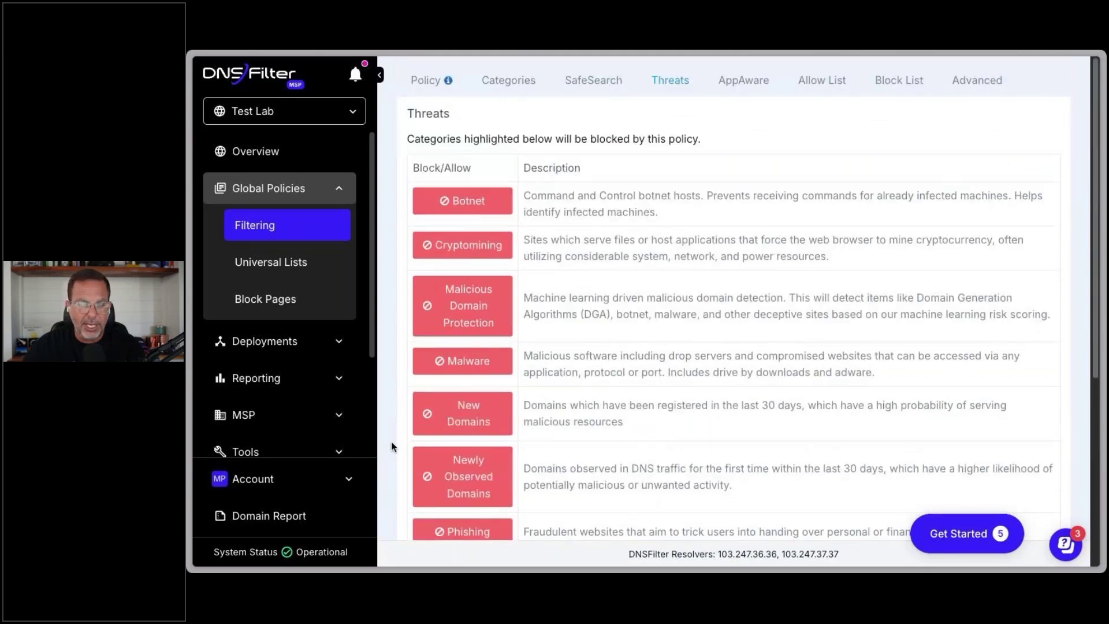
Step: Expand AppAware's Messaging category to see Snapchat, TikTok and WeChat blocked (3/15)
click(743, 84)
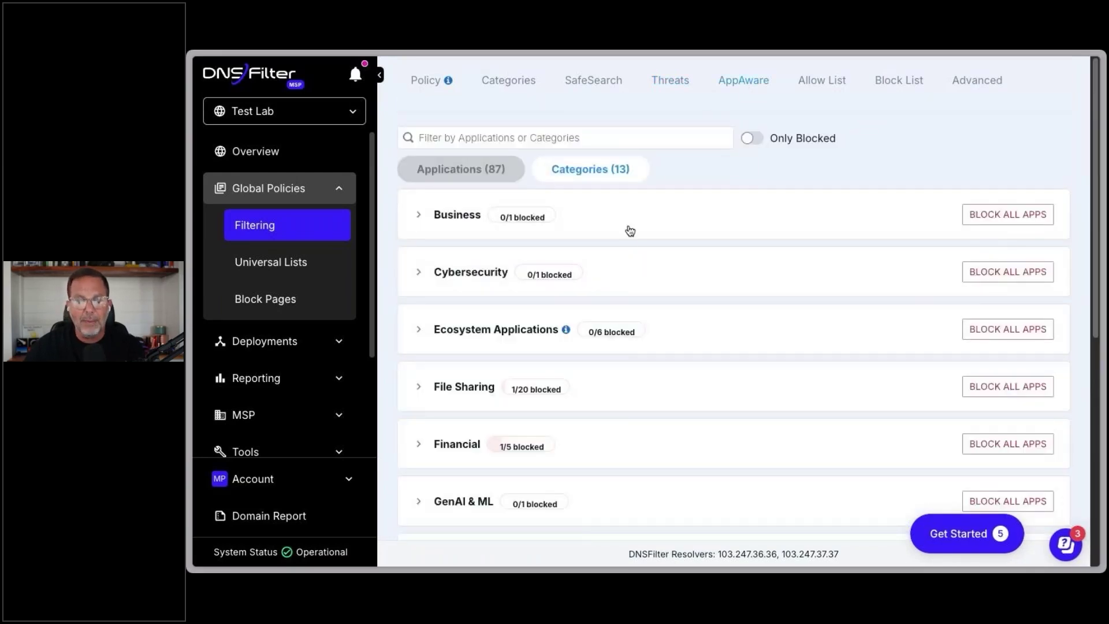
scroll(629, 384, down, 7)
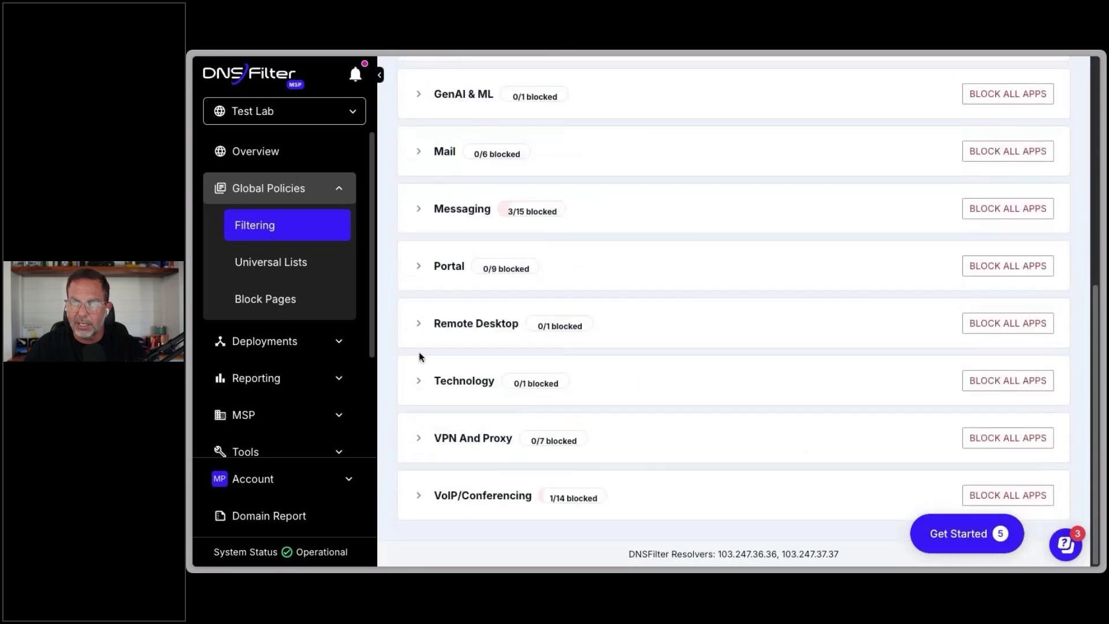
click(421, 210)
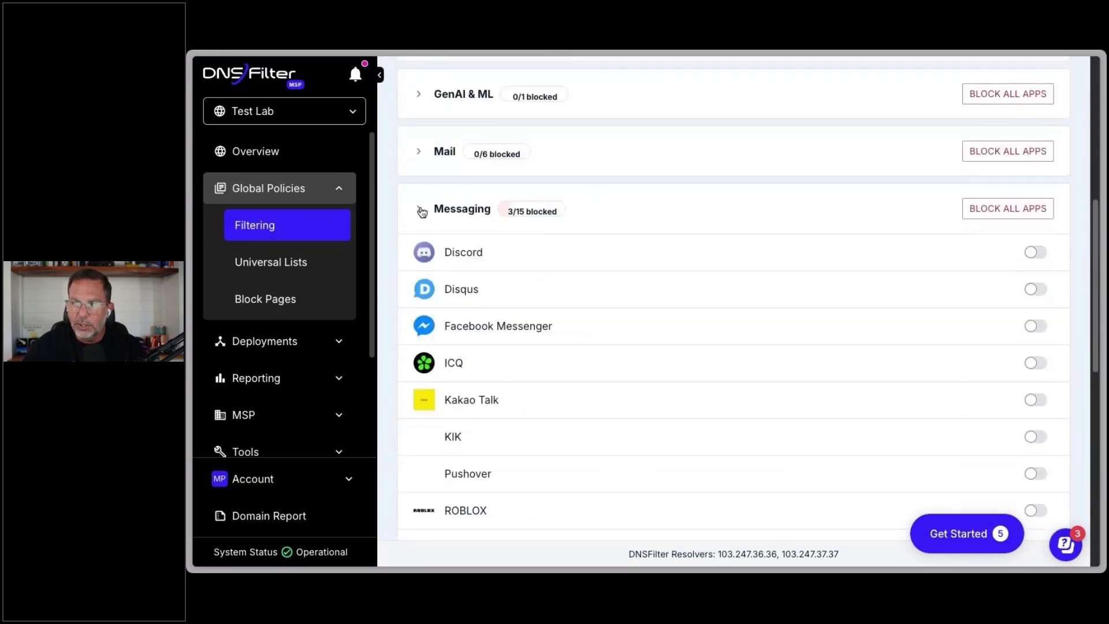
scroll(639, 292, down, 1)
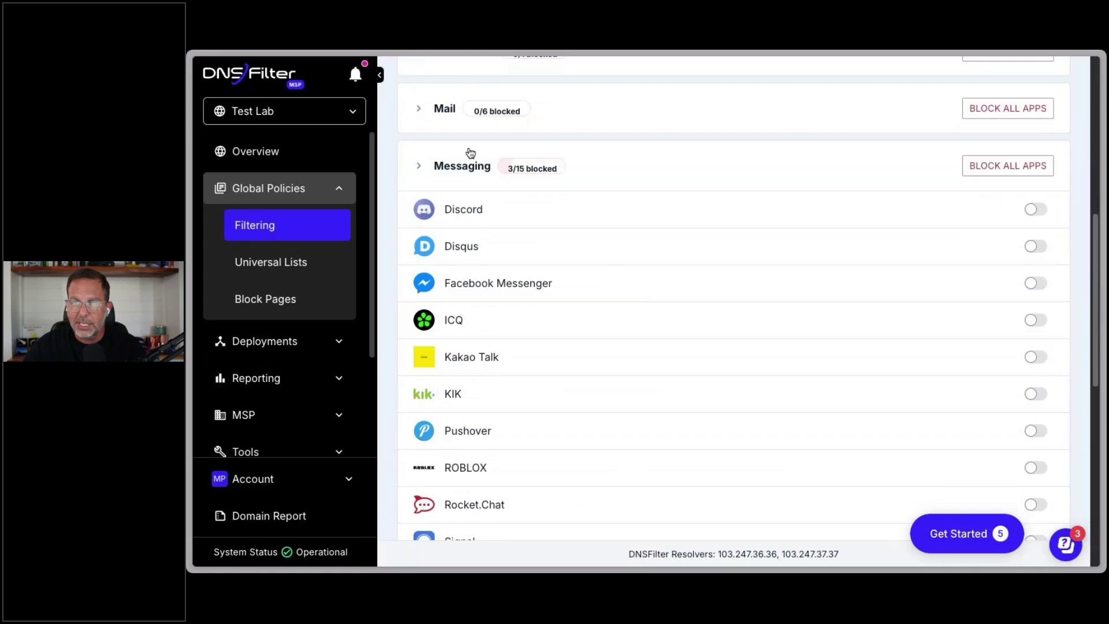
scroll(592, 319, down, 4)
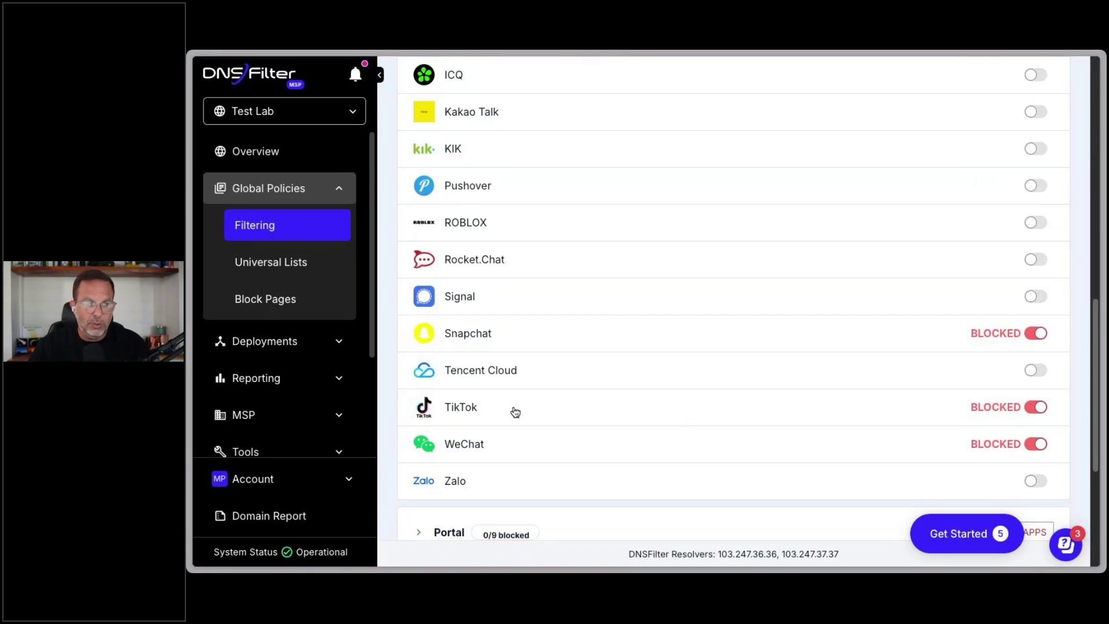
scroll(391, 367, up, 10)
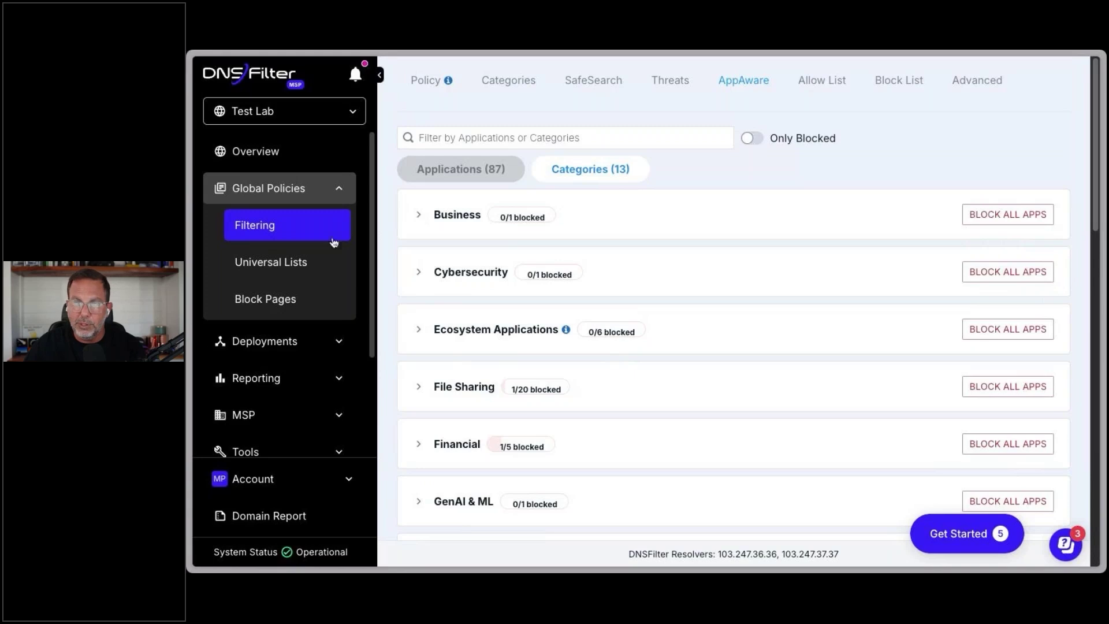
Step: Review the Allow List, then the Block List with thecompetition.com and the .zip domain
click(831, 86)
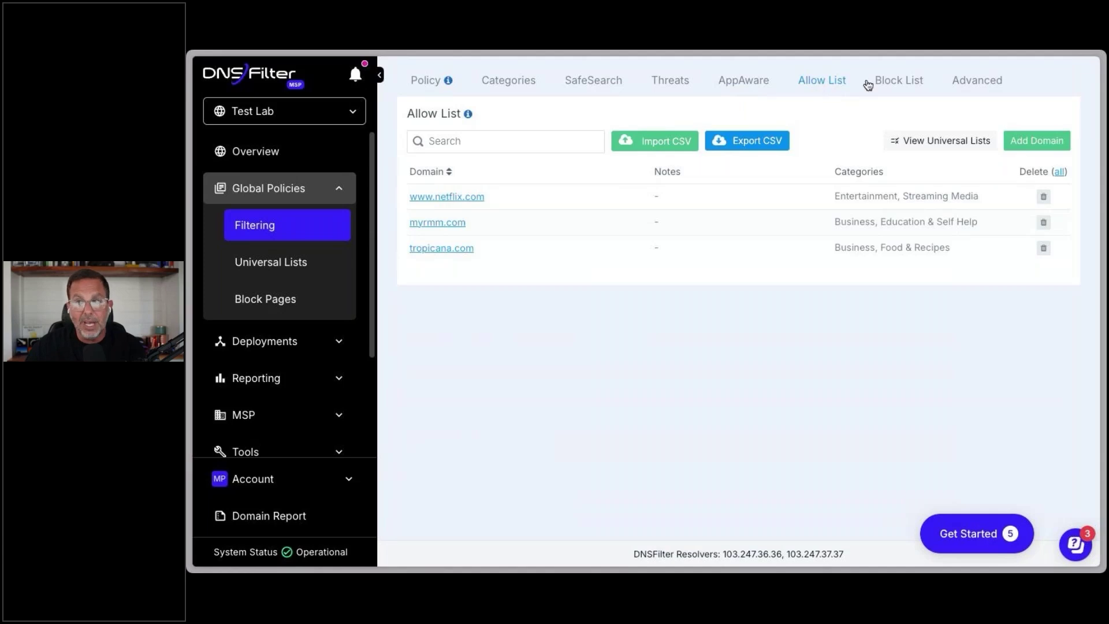
click(906, 84)
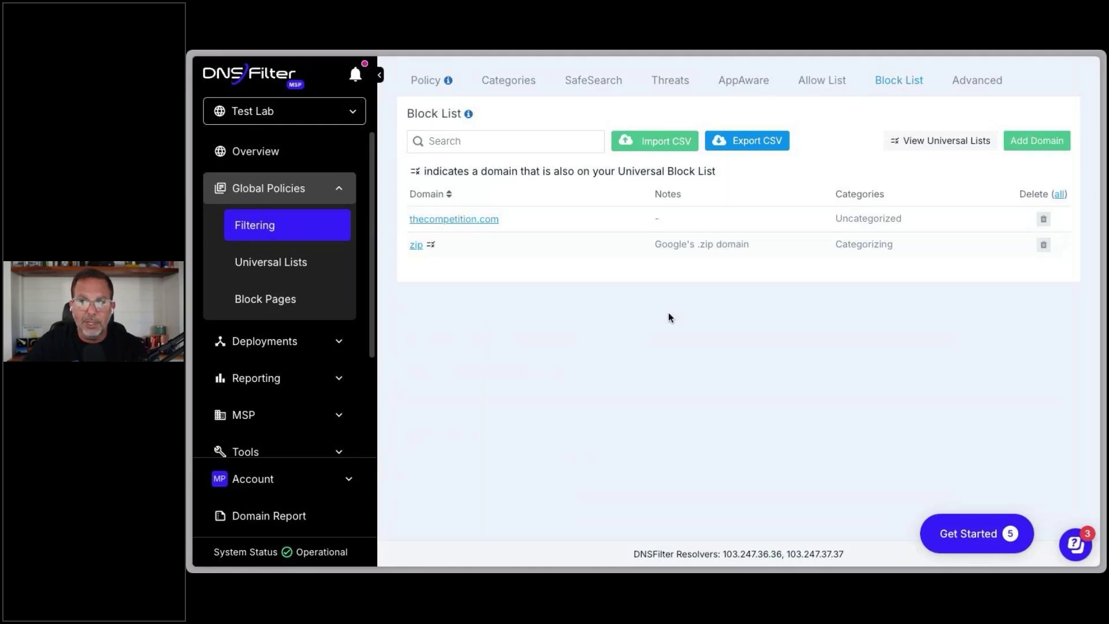
Step: Show Advanced Extra Settings: Advertising at Moderate, Trackers at Strict, Parked Sites & Domains blocked
click(978, 80)
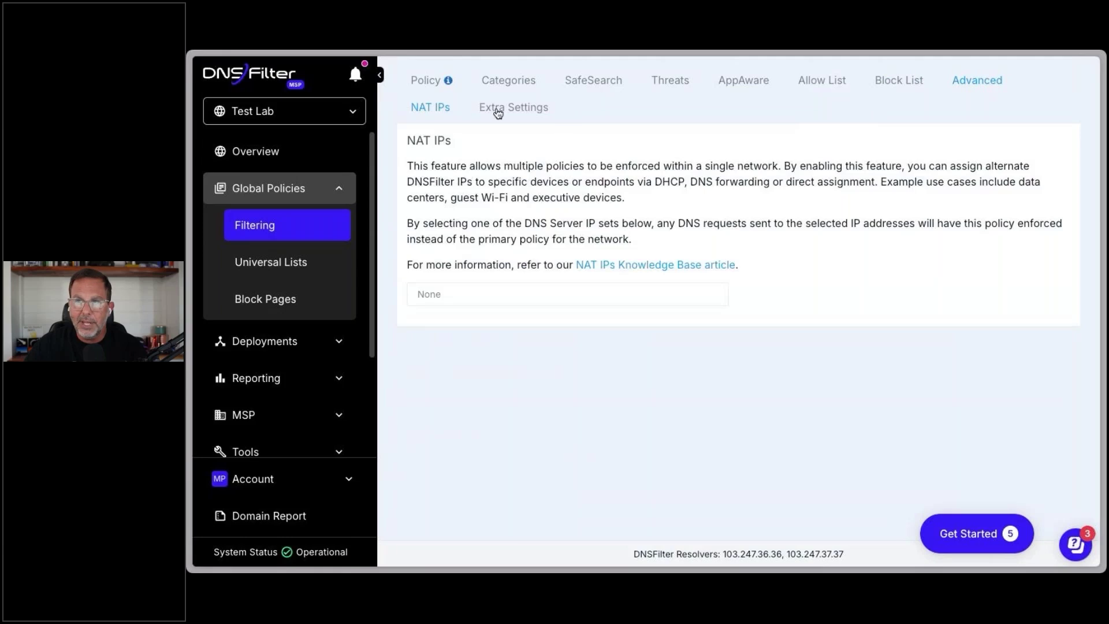
click(495, 108)
scroll(386, 224, down, 2)
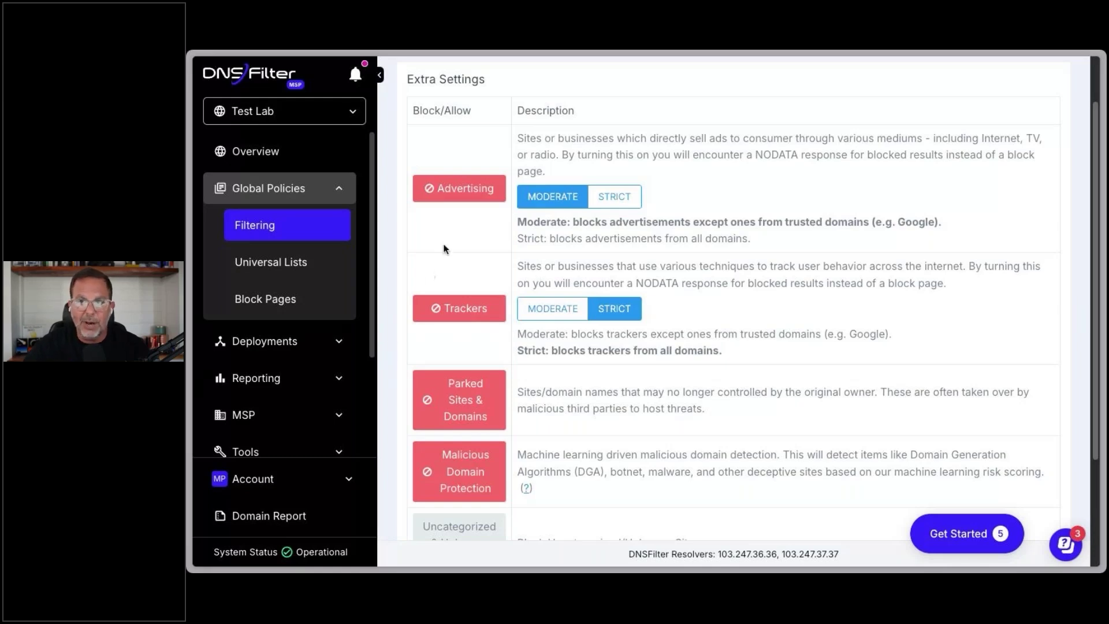
scroll(389, 371, down, 2)
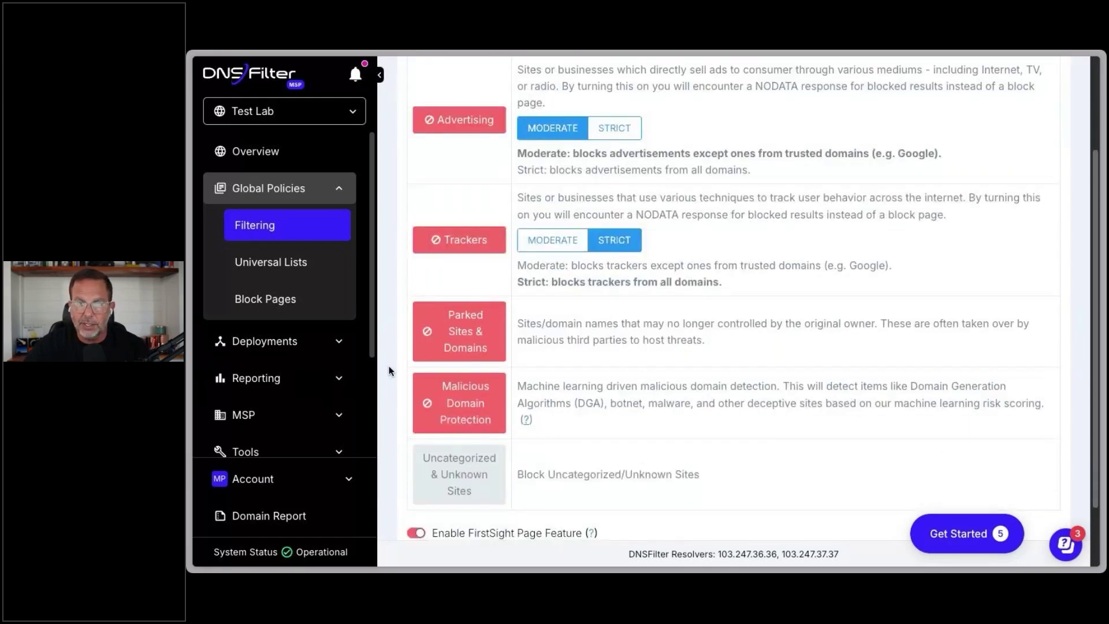
scroll(389, 372, down, 2)
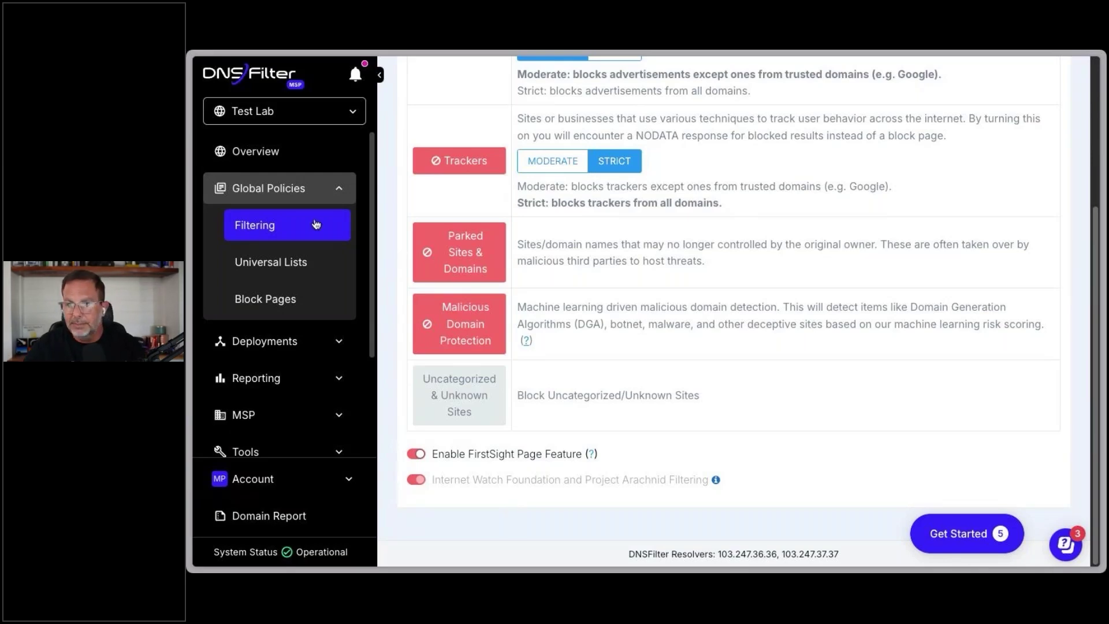
Step: Open the Demo Block Page under Universal Lists > Block Pages and preview it in a new tab
click(282, 264)
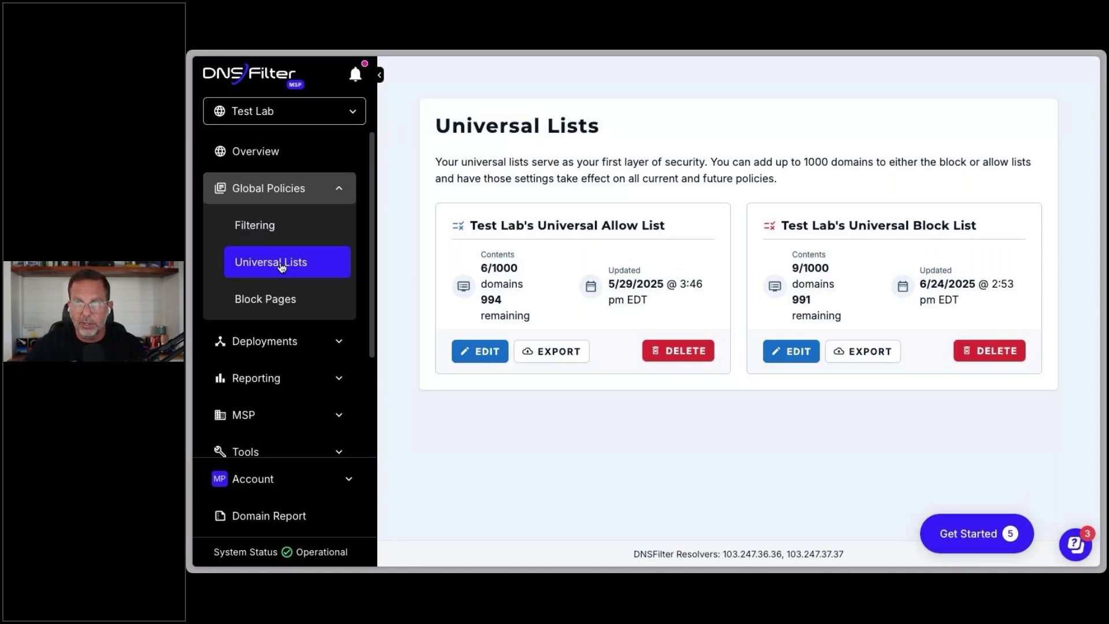
click(280, 300)
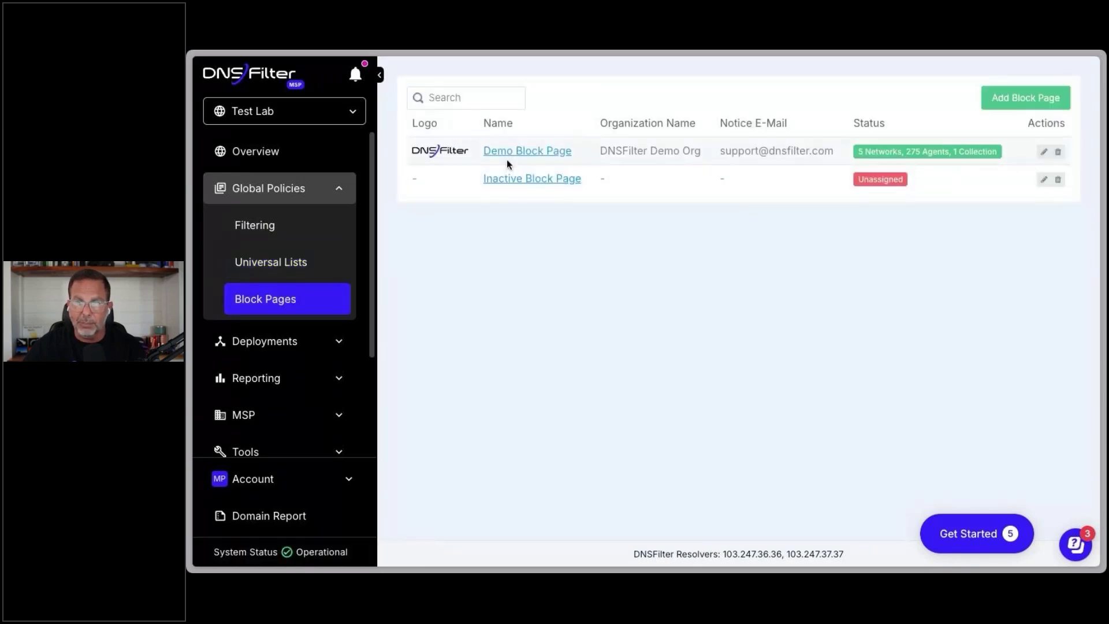
click(509, 153)
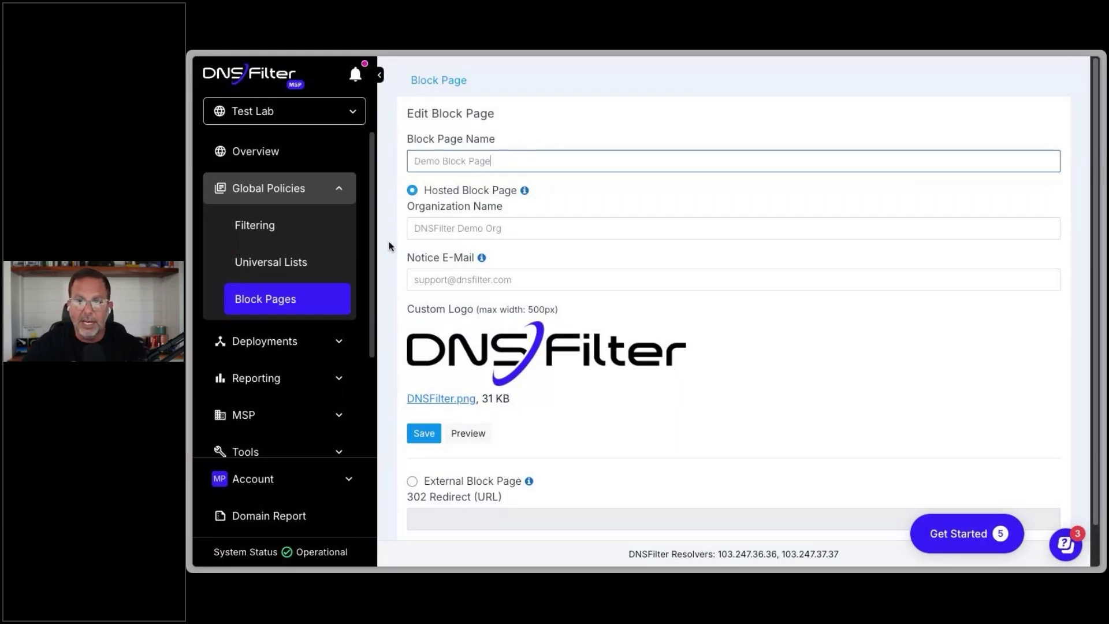
click(463, 435)
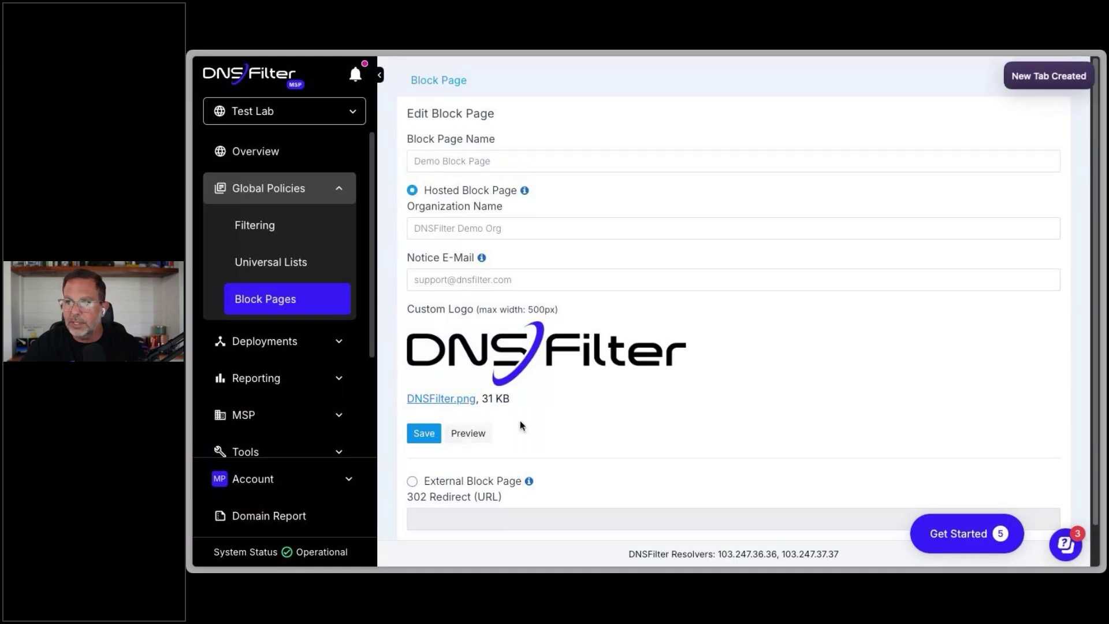
key(super+s)
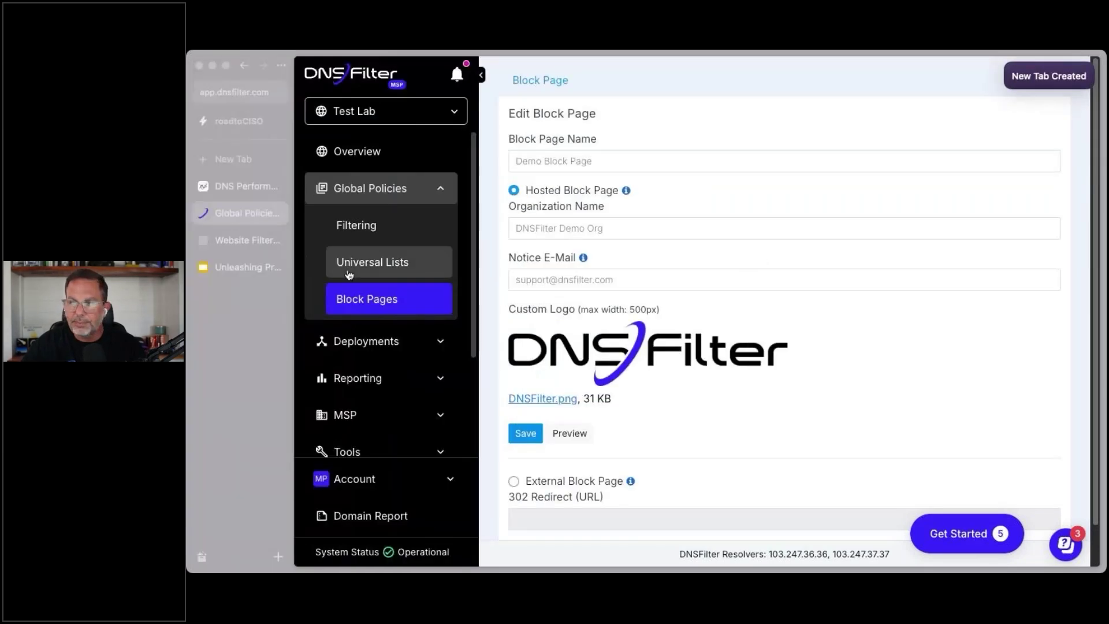
Step: Submit an access request from the preview page with an edited contact e-mail and message 'i want access'
click(239, 241)
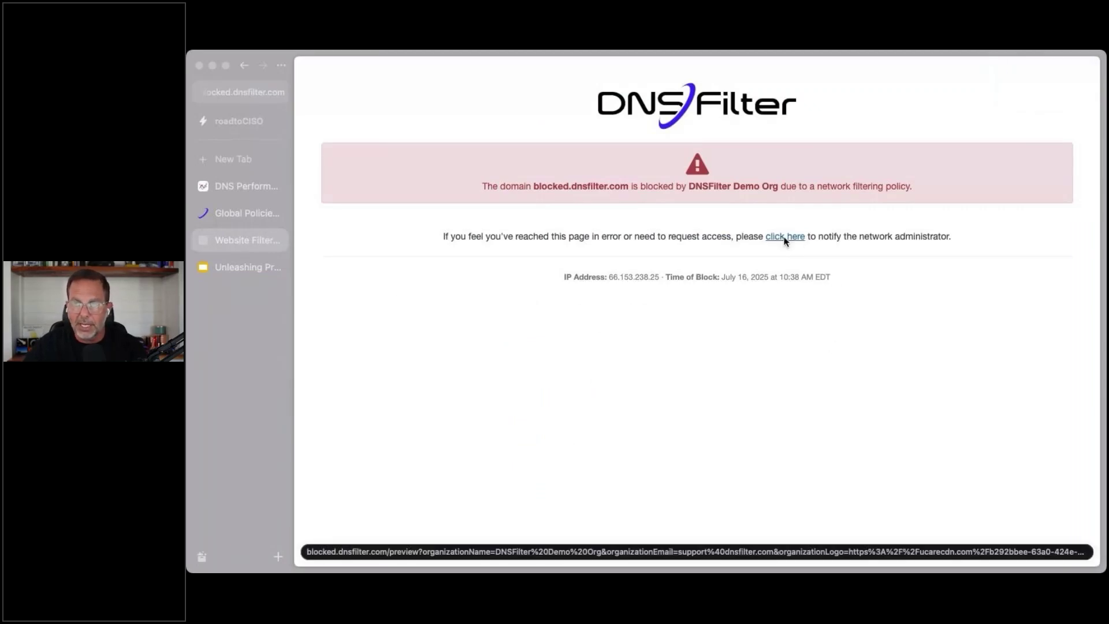
click(786, 238)
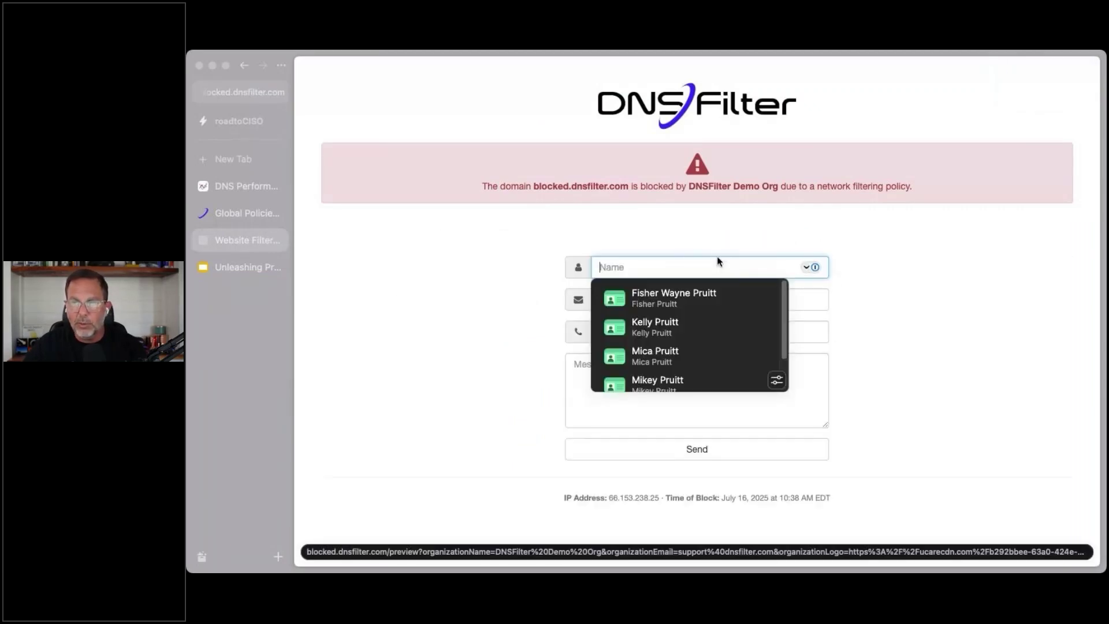
click(674, 383)
triple_click(656, 304)
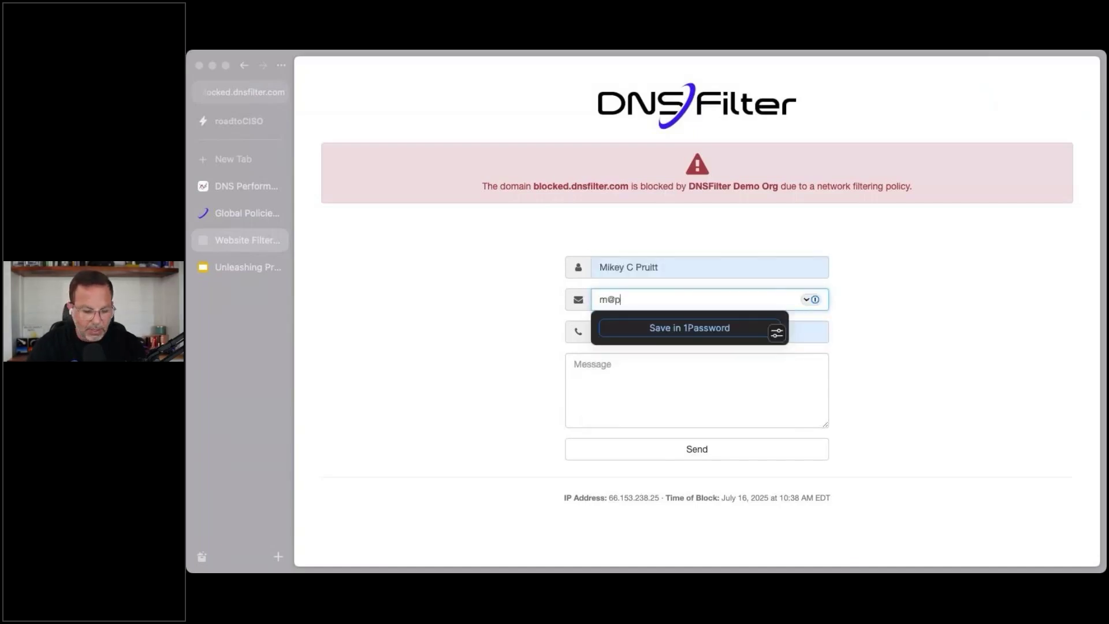
key(Tab)
click(647, 376)
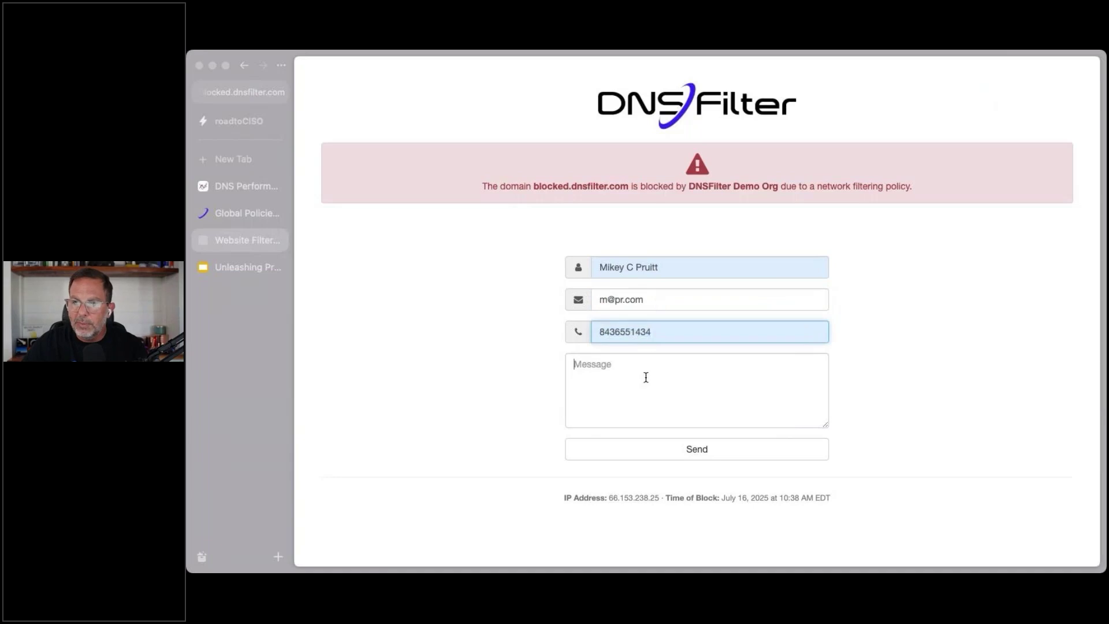
text(i)
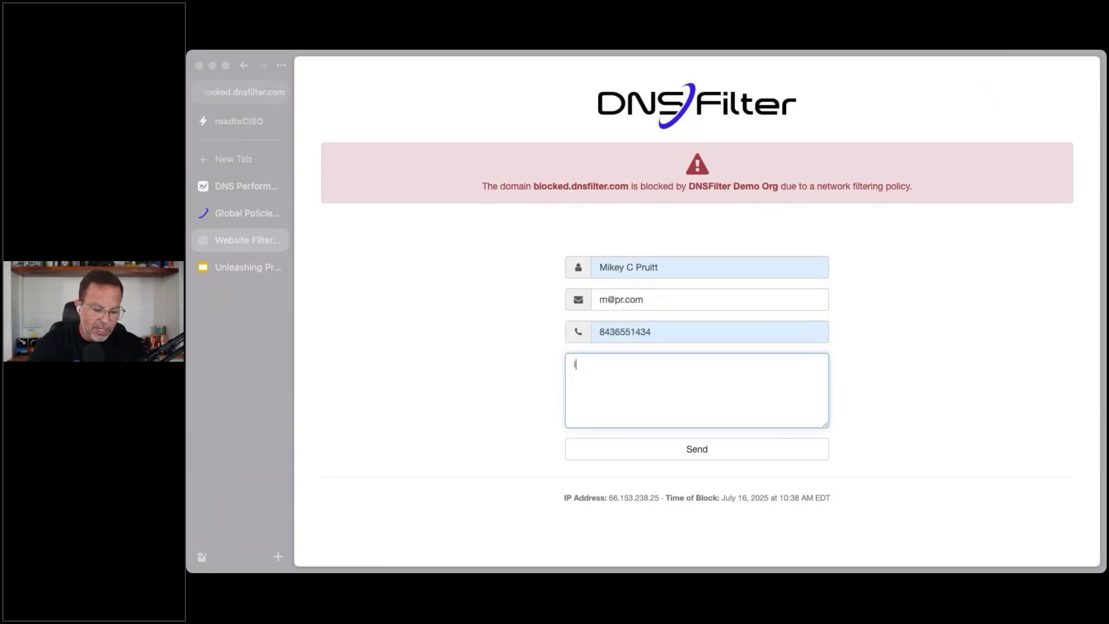
text( want access)
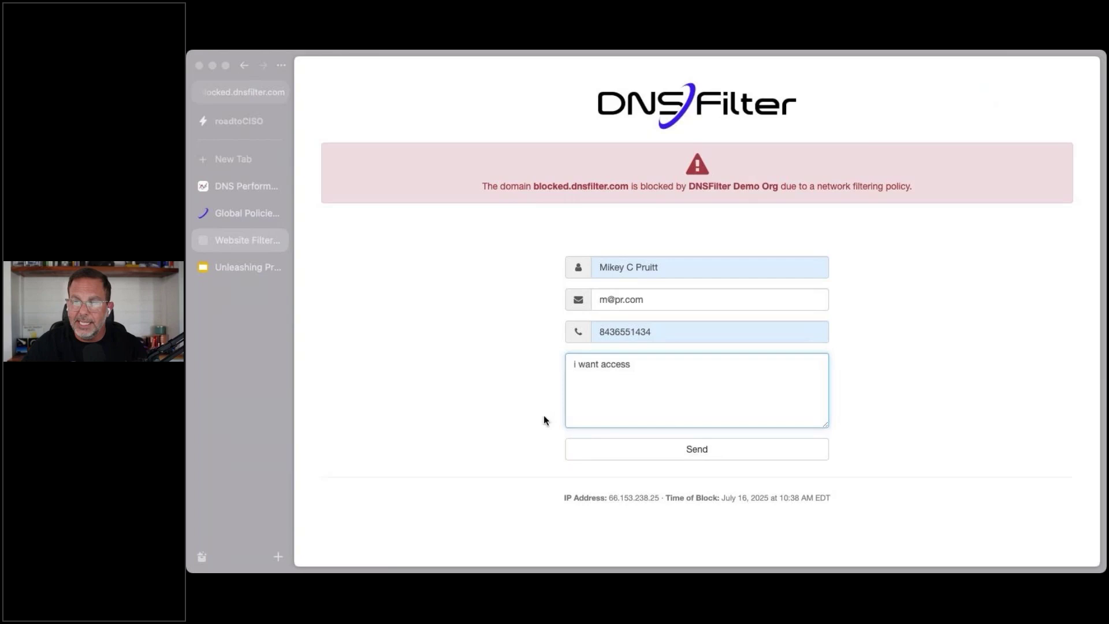
click(683, 457)
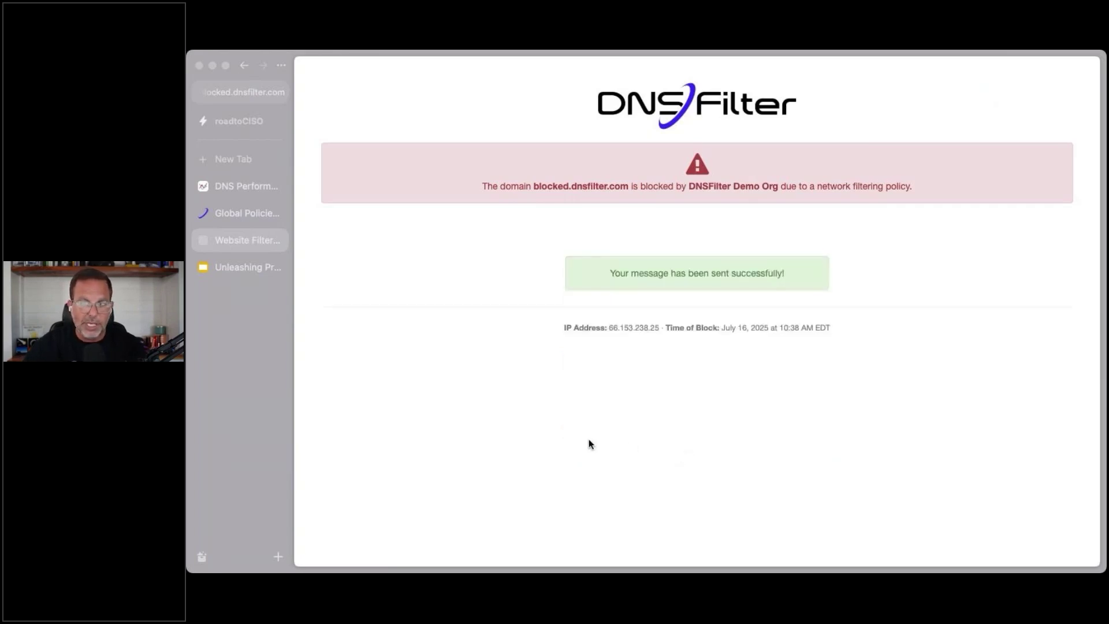
click(248, 269)
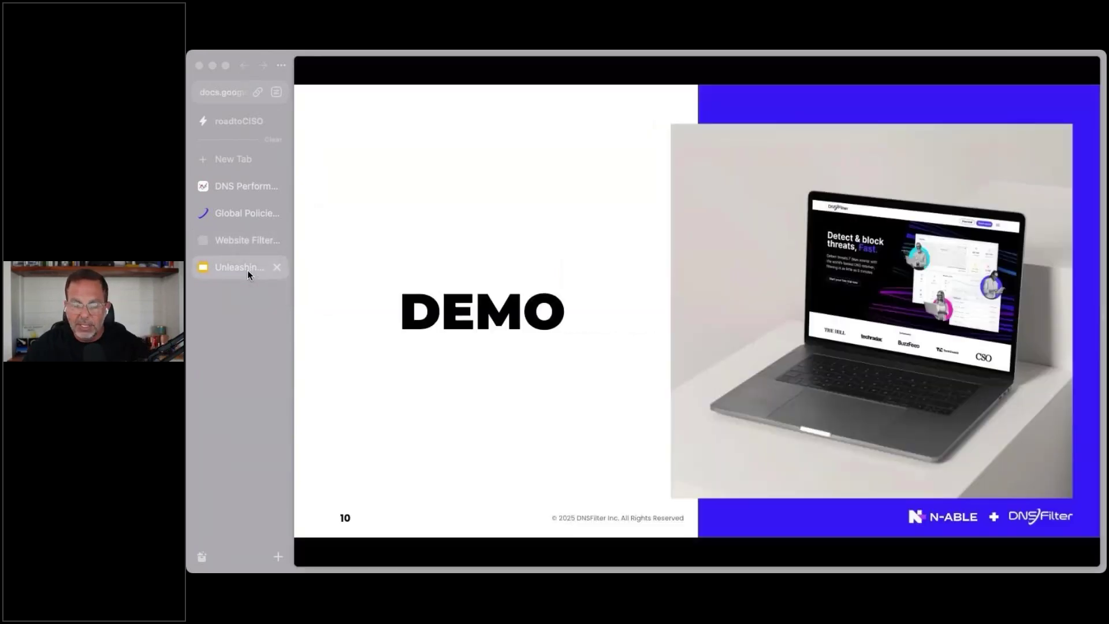
click(238, 218)
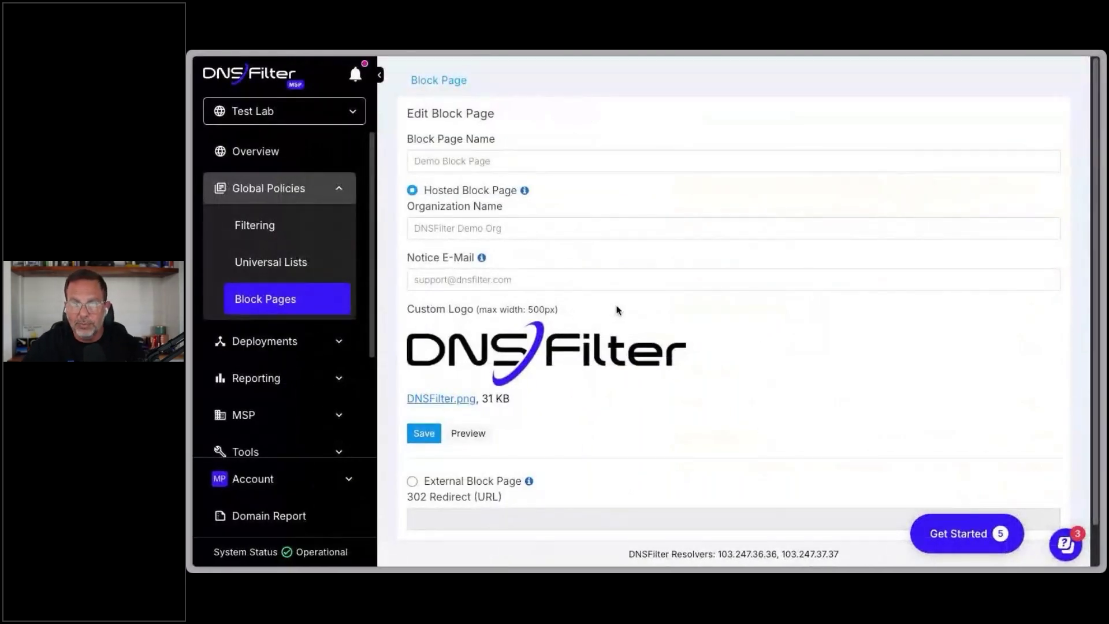
scroll(622, 371, down, 1)
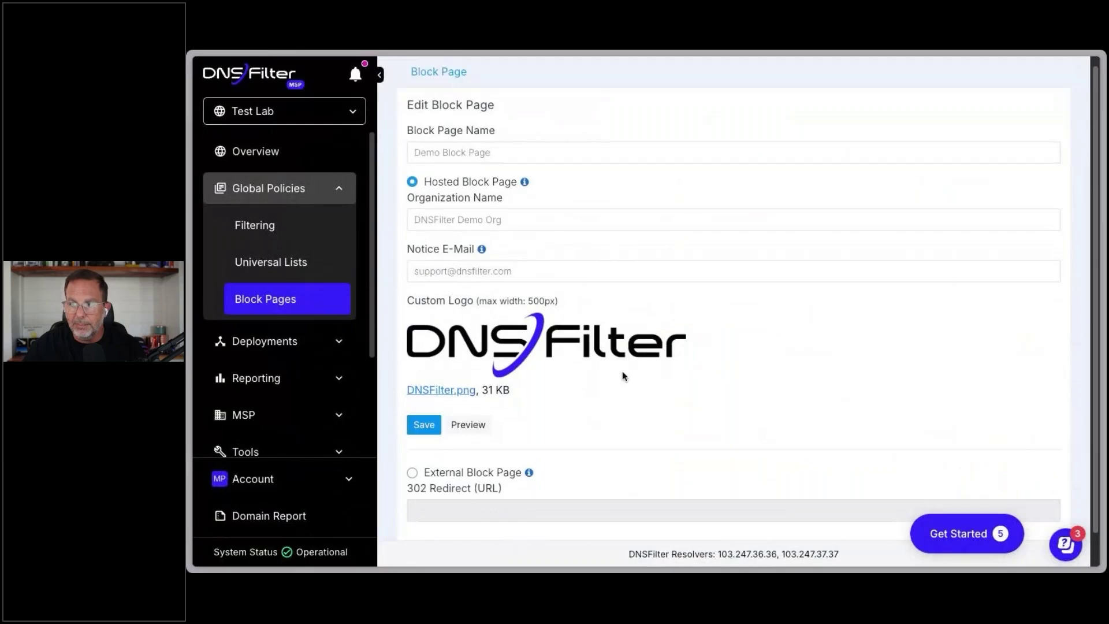
scroll(622, 372, down, 1)
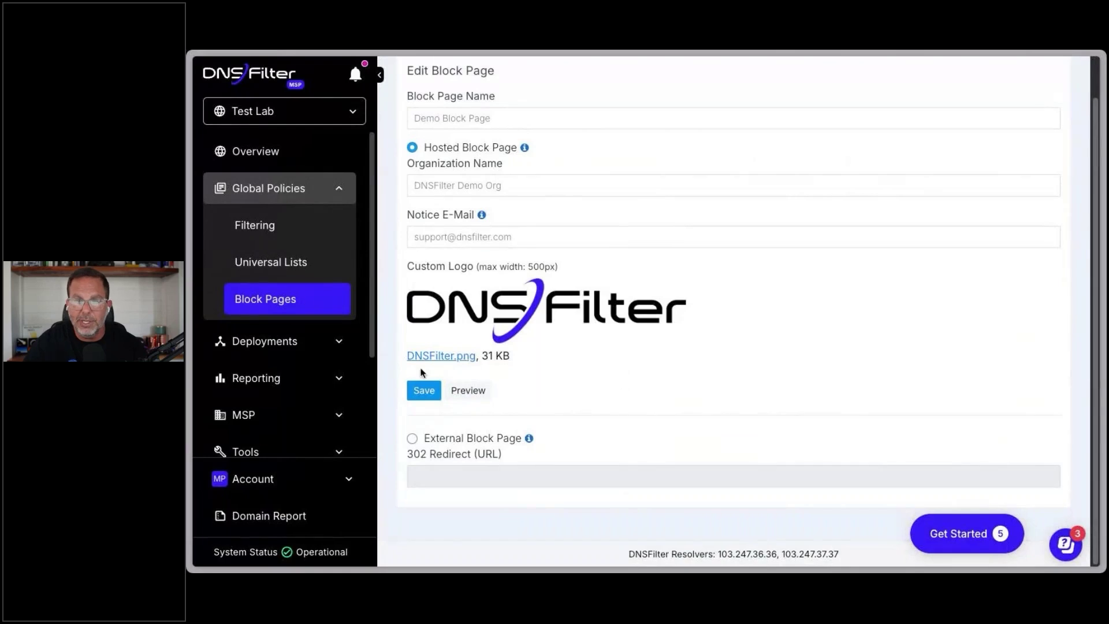
scroll(290, 341, down, 1)
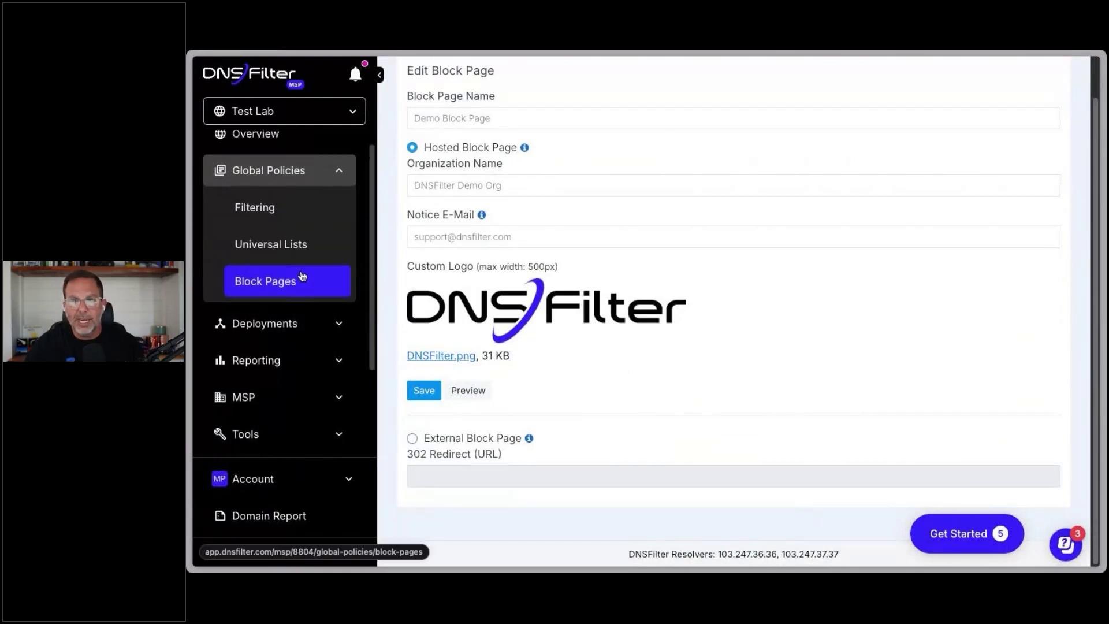
scroll(306, 276, up, 1)
Step: Return to Global Policies filtering, view then dismiss the organization list, and open Deployments Sites
click(300, 233)
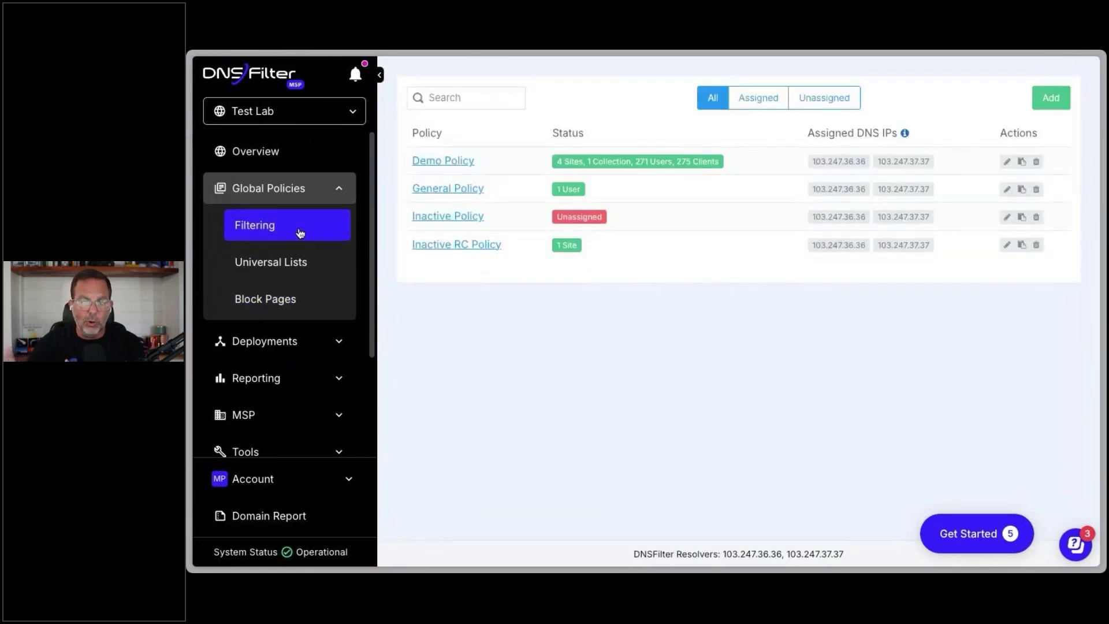
click(309, 112)
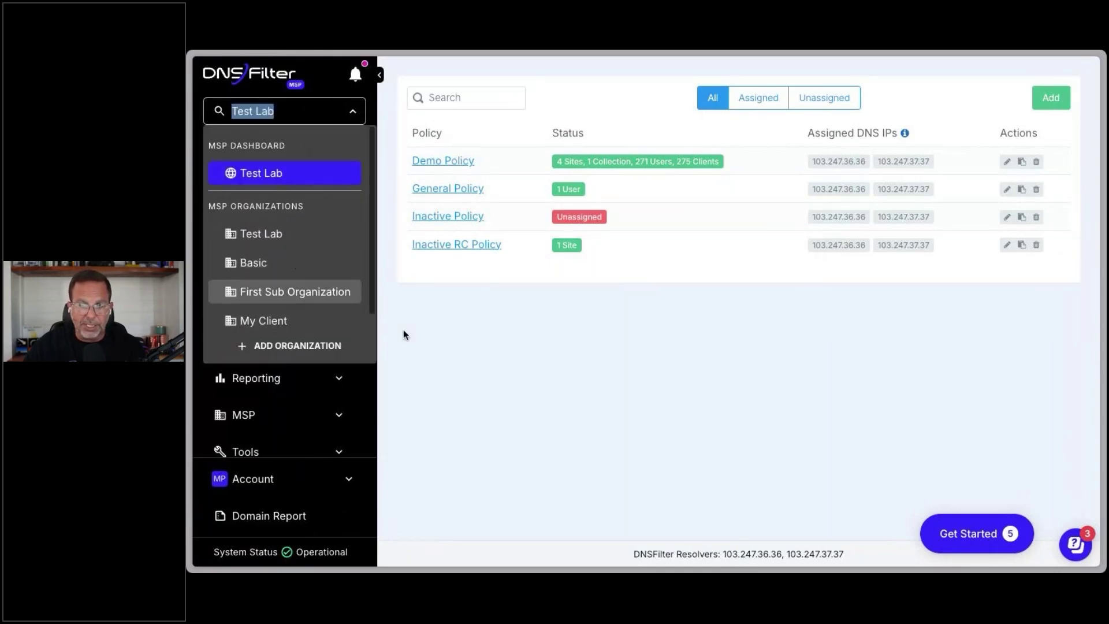
click(447, 351)
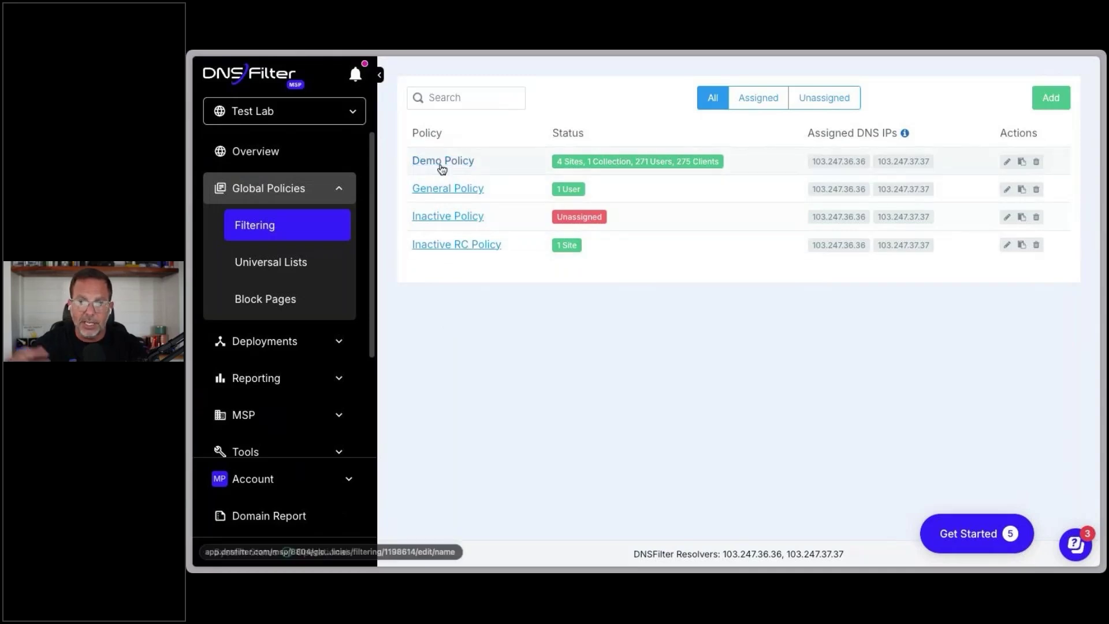
click(271, 345)
click(267, 379)
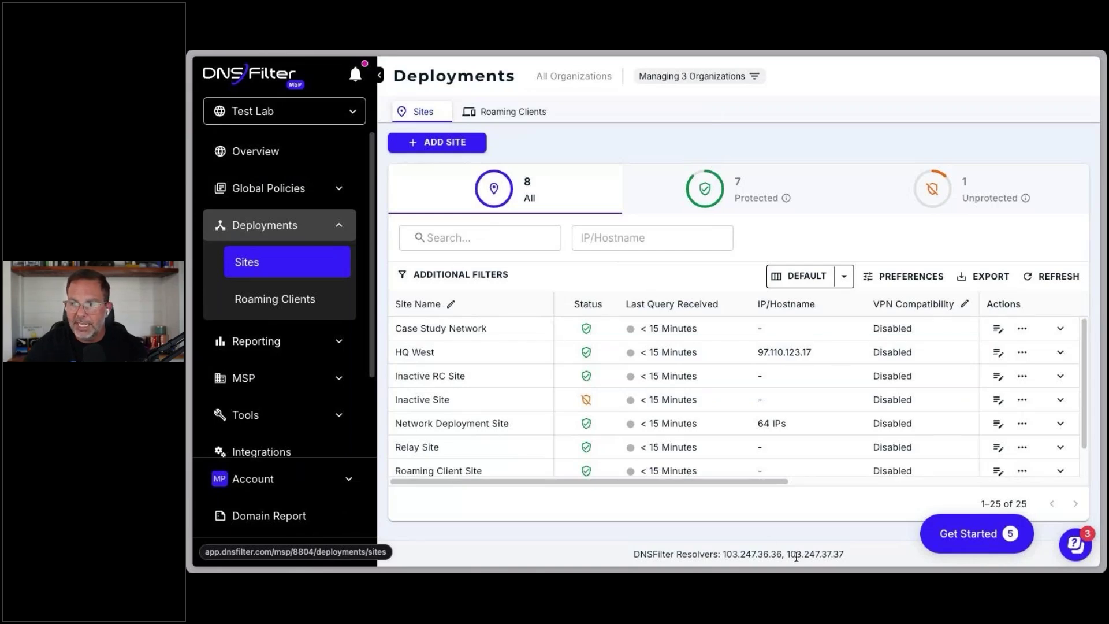
Step: Highlight resolver IPs 103.247.36.36 and 103.247.37.37, then open the Case Study Network site's settings
drag(844, 554, 731, 553)
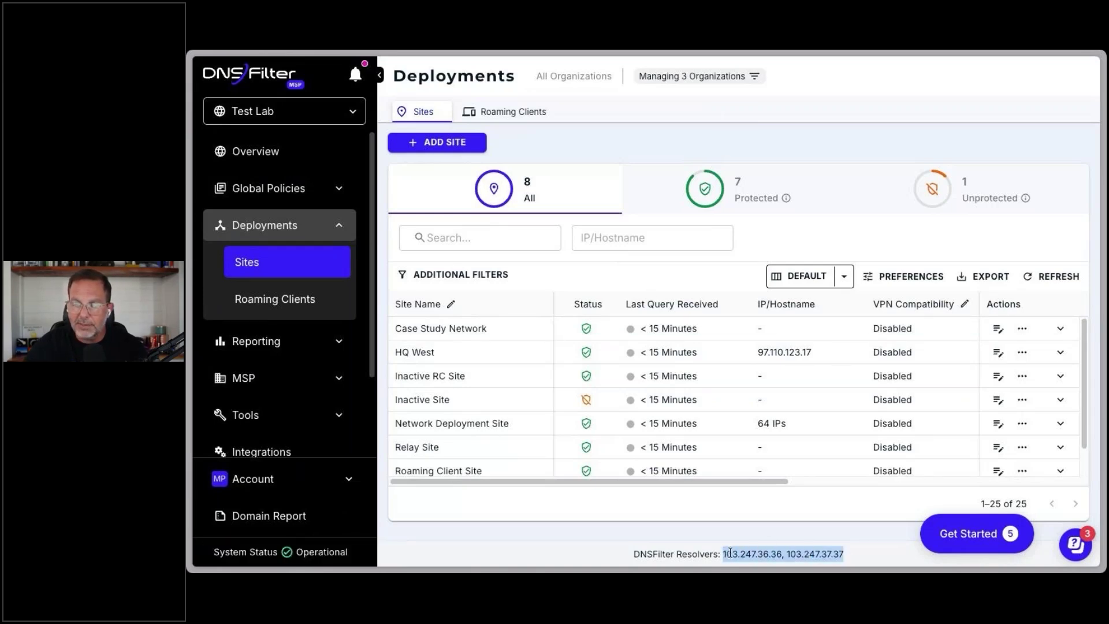
click(856, 550)
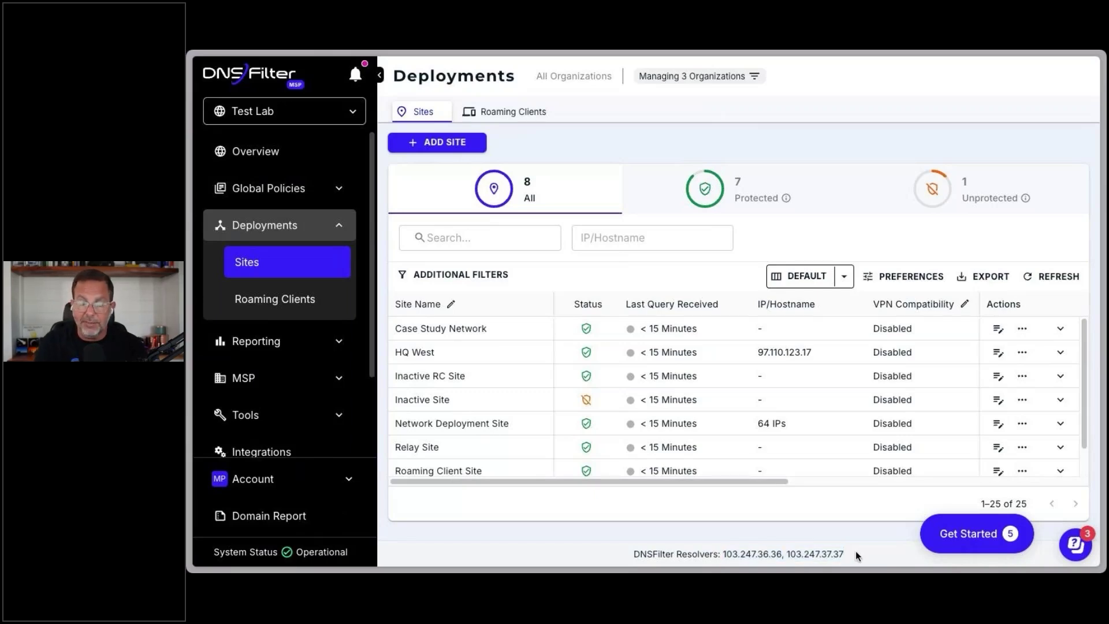
drag(855, 550, 723, 551)
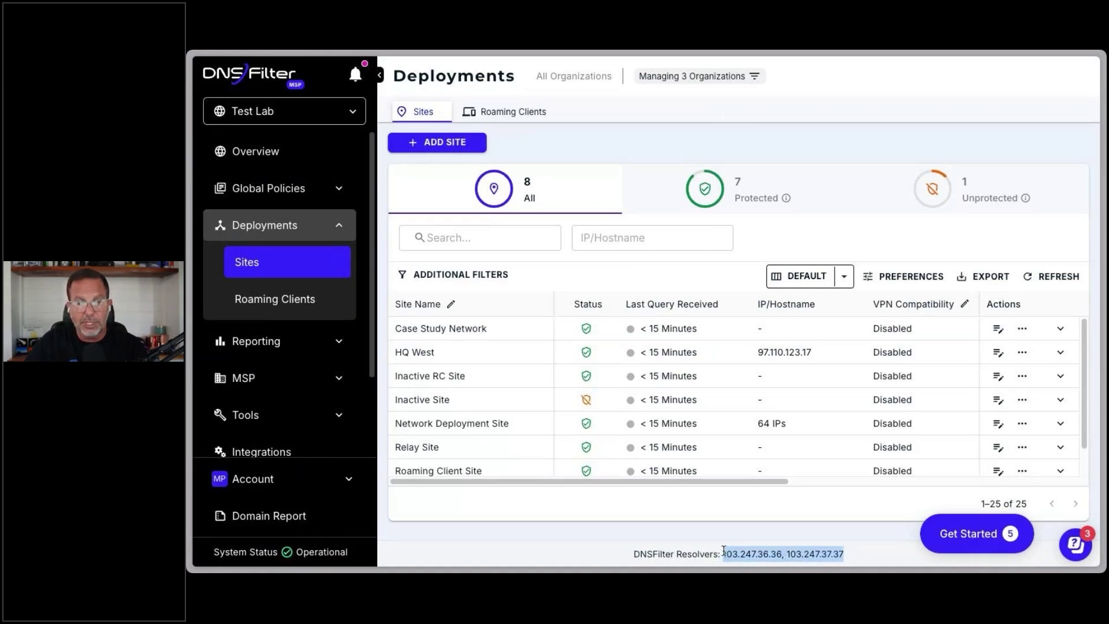
click(601, 510)
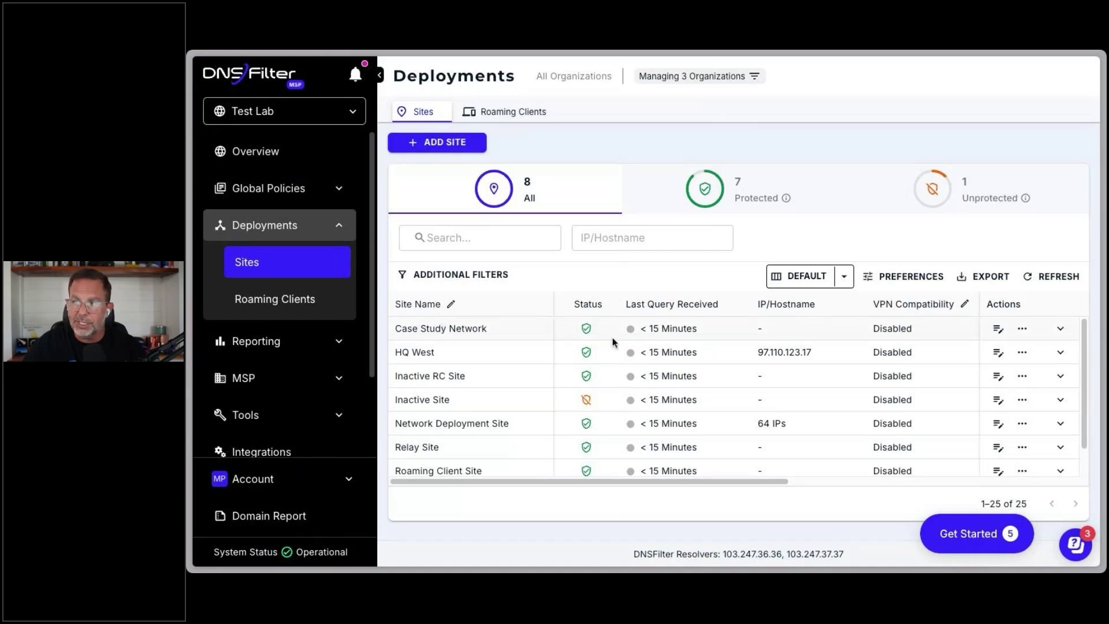
click(998, 329)
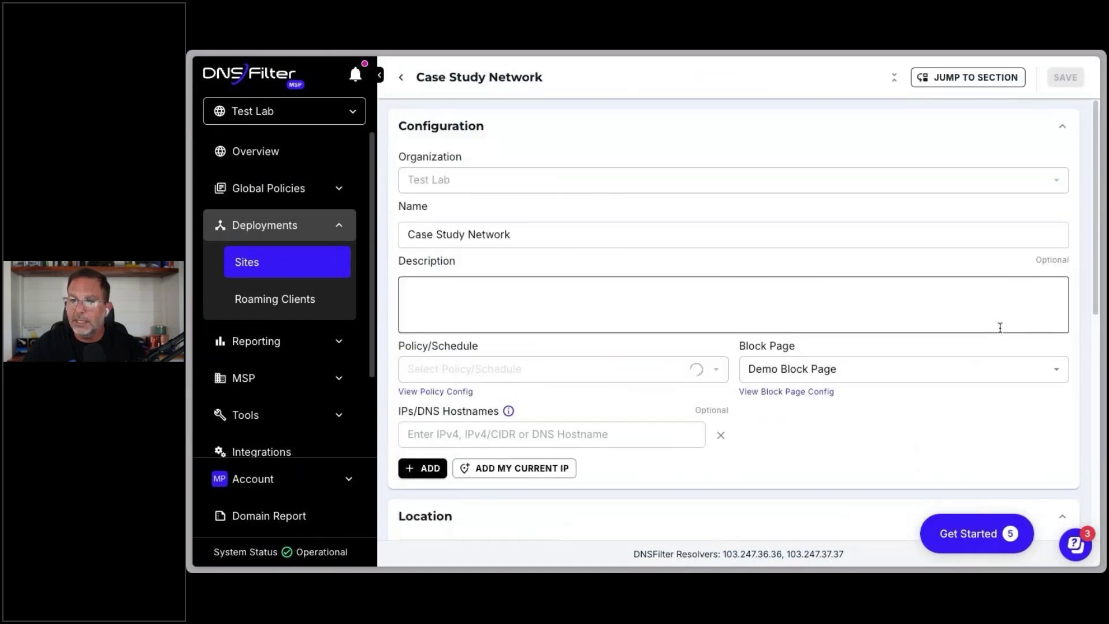
Step: Review the Case Study Network IPs/DNS Hostnames field, then go back to the Sites list
scroll(446, 395, down, 3)
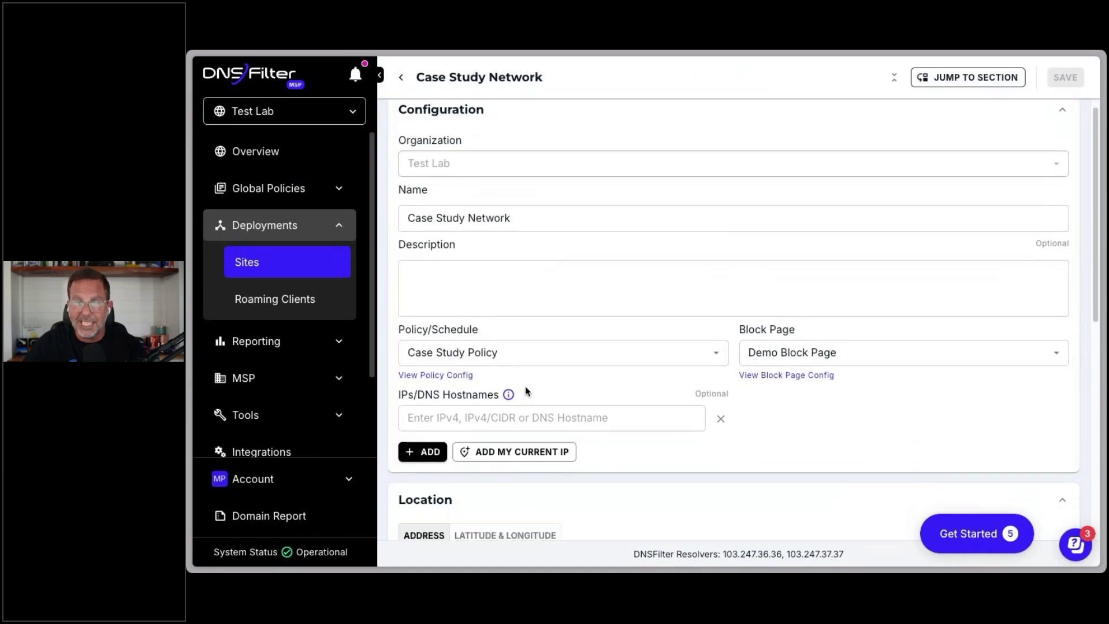
click(506, 279)
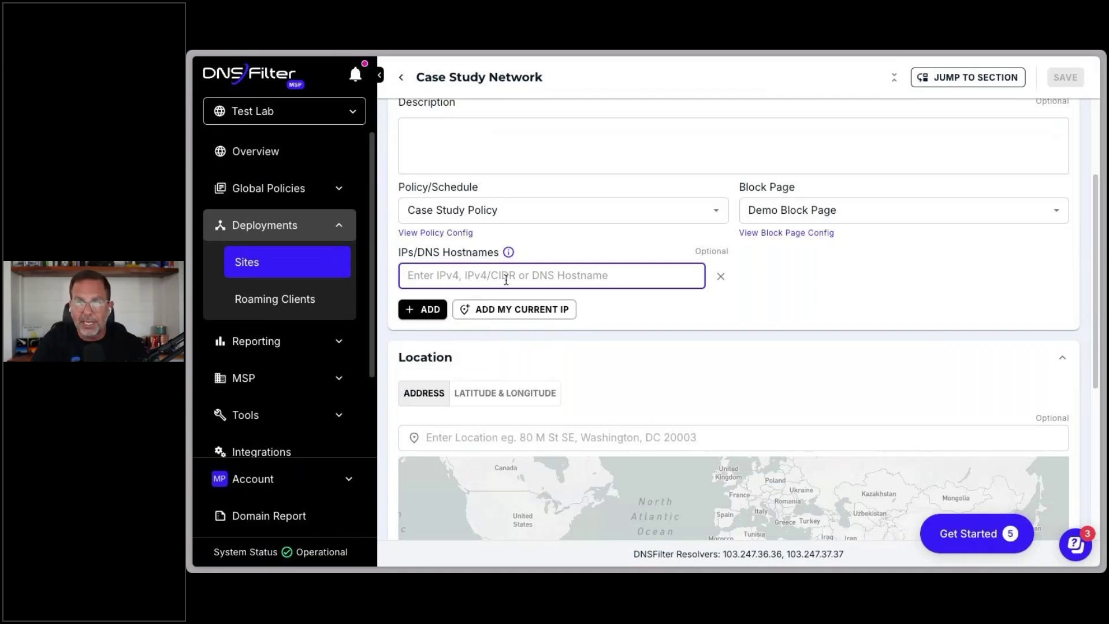
click(401, 82)
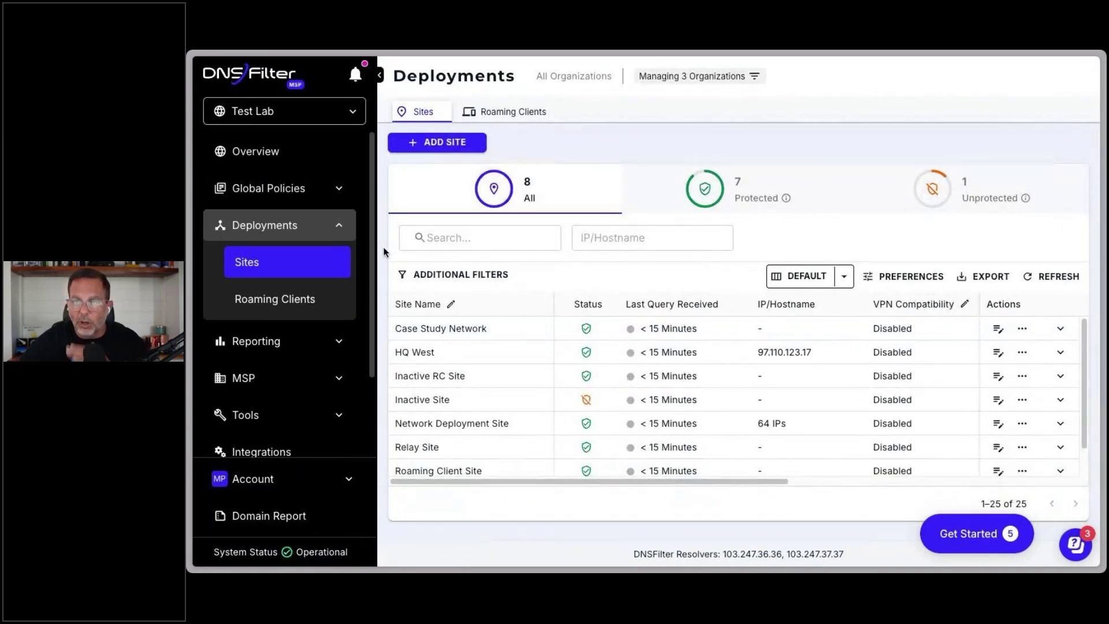
Step: Open Deployments > Roaming Clients and scroll through the 275 protected agents
click(275, 300)
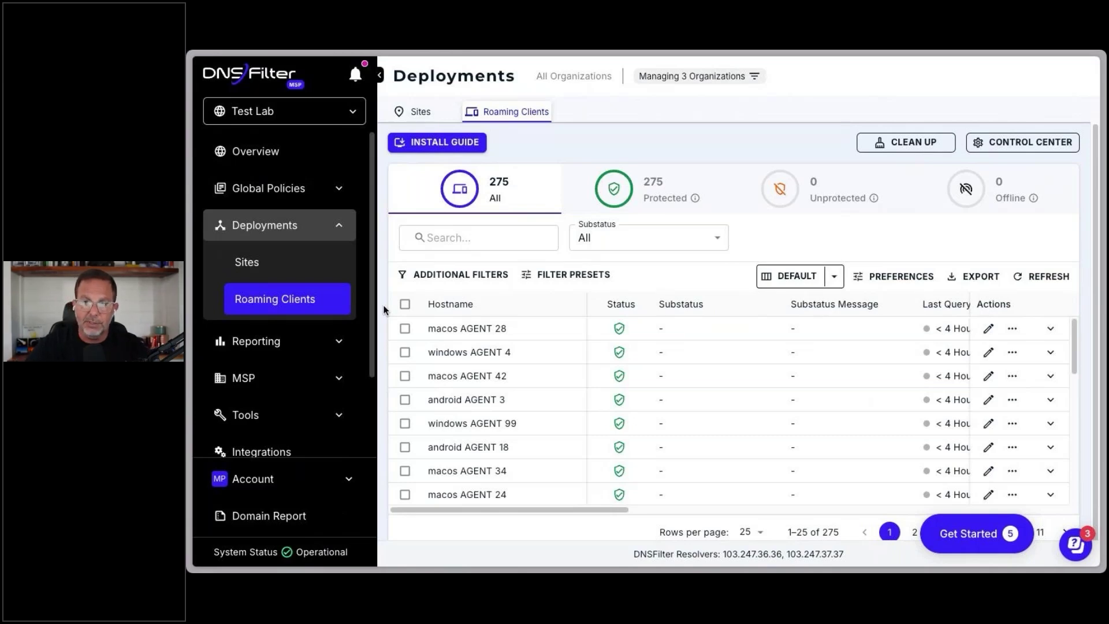
scroll(545, 452, down, 5)
scroll(545, 452, down, 3)
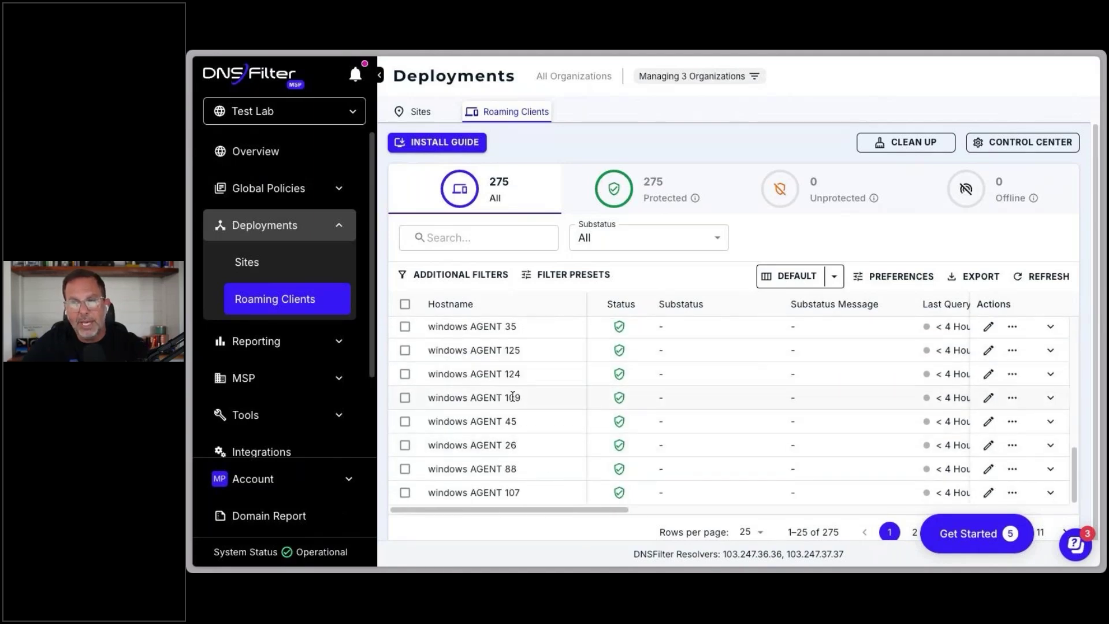
click(443, 143)
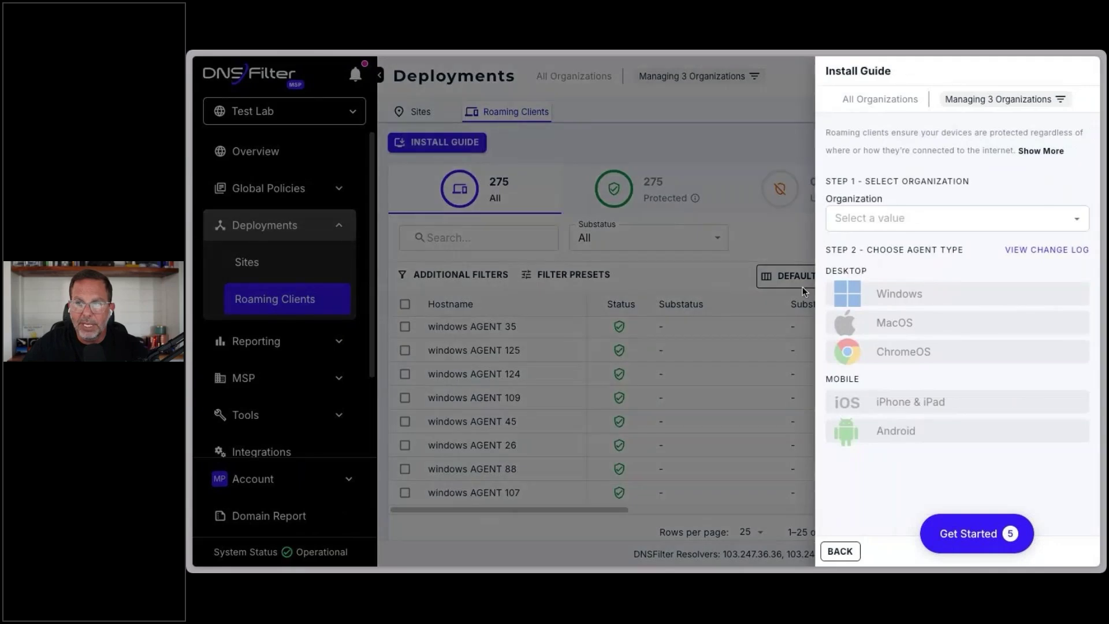
click(787, 123)
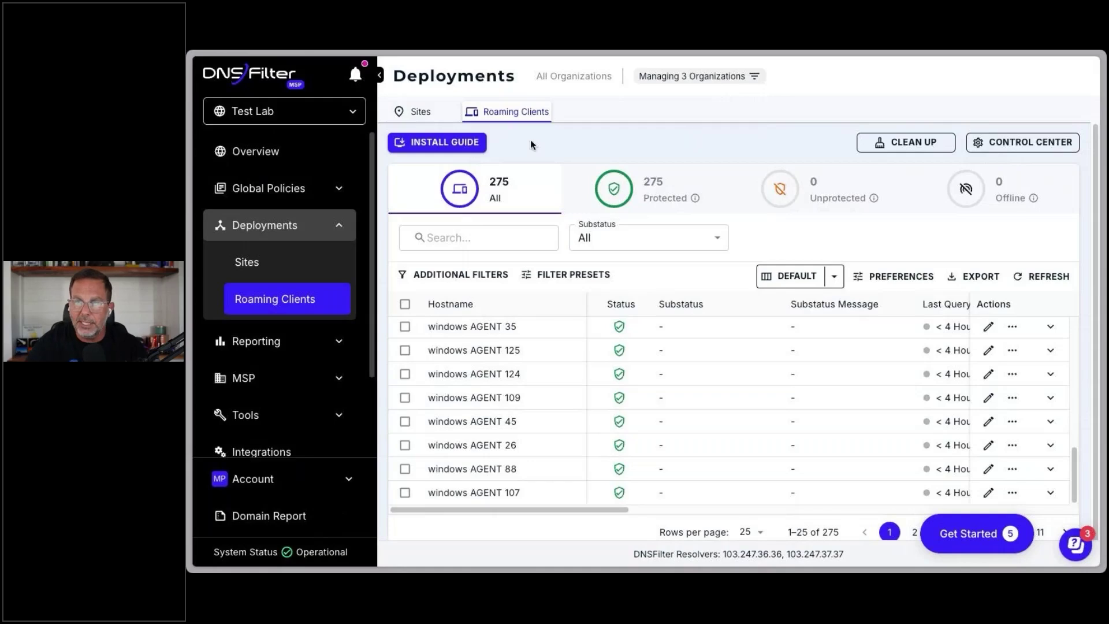
click(439, 143)
click(906, 223)
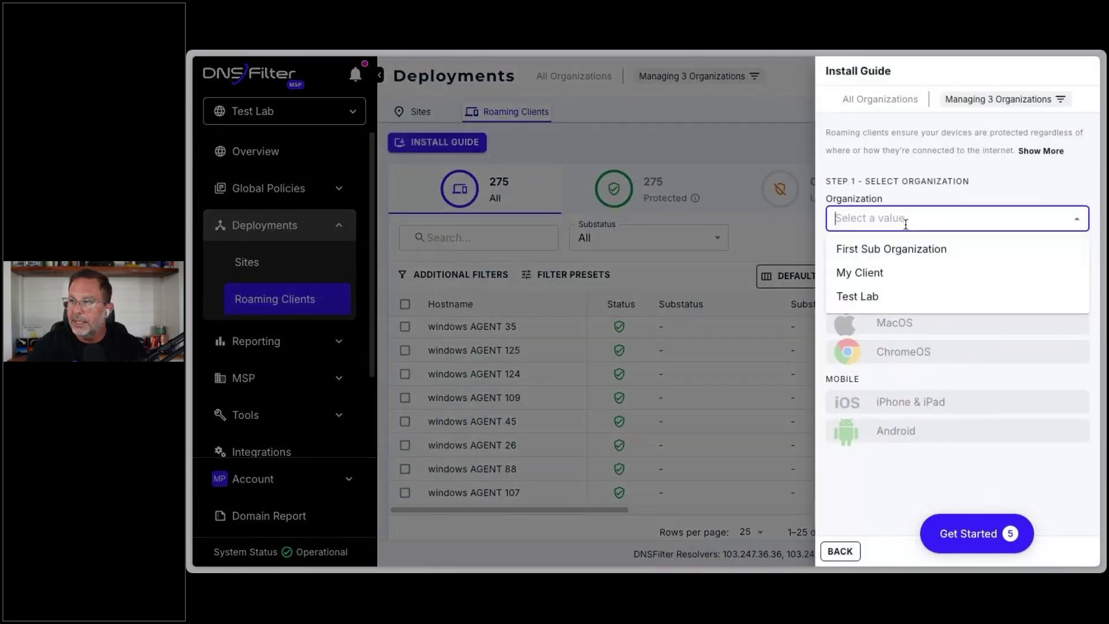
click(895, 272)
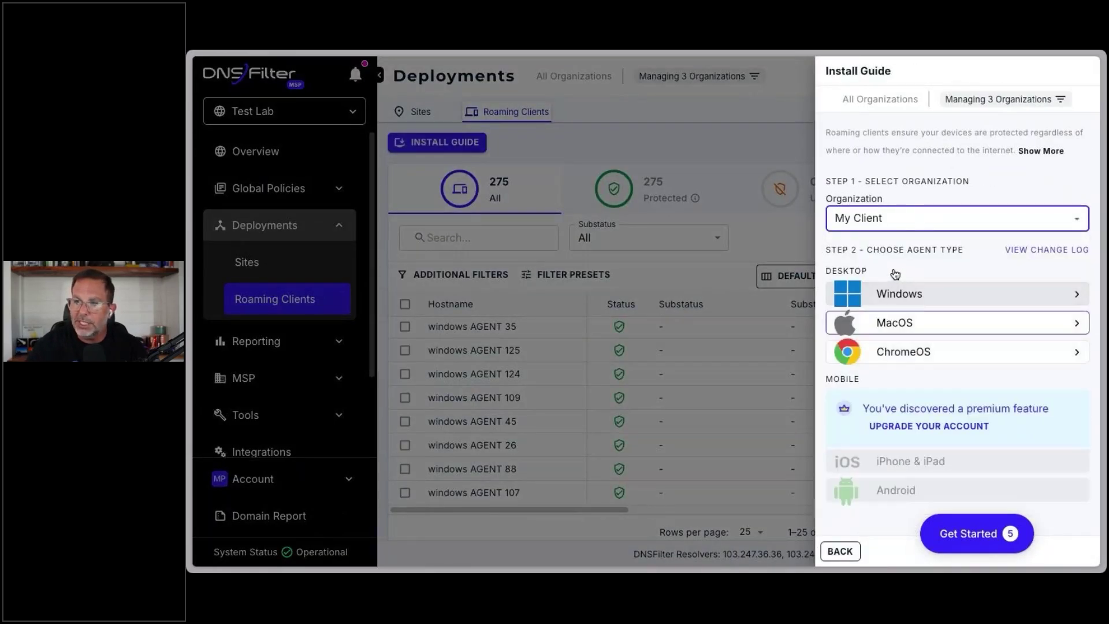
click(932, 332)
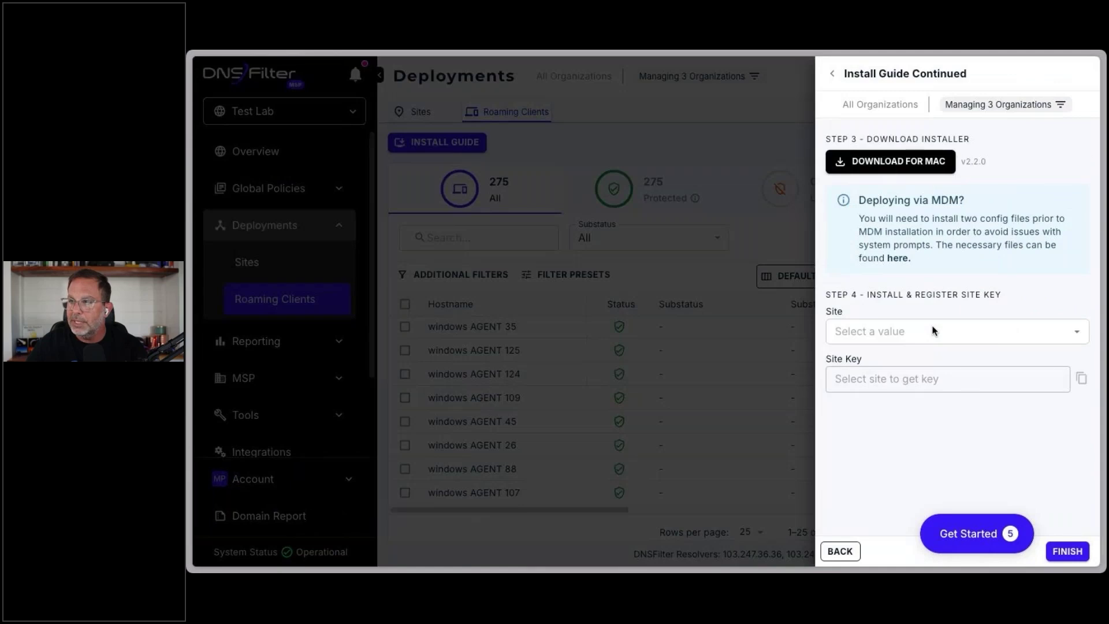
click(932, 329)
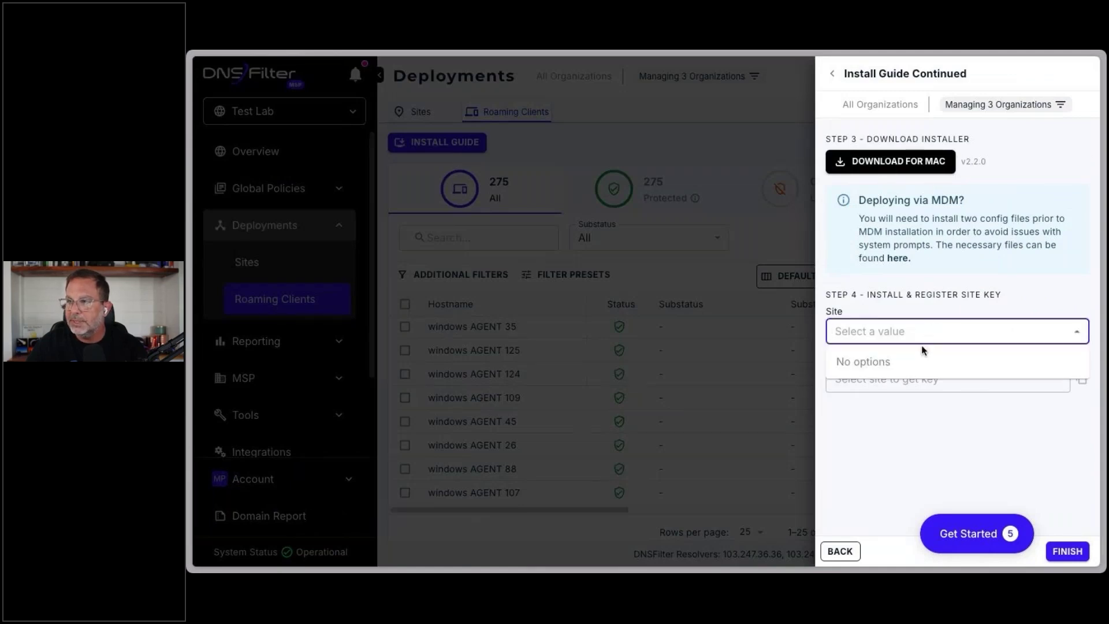
click(921, 345)
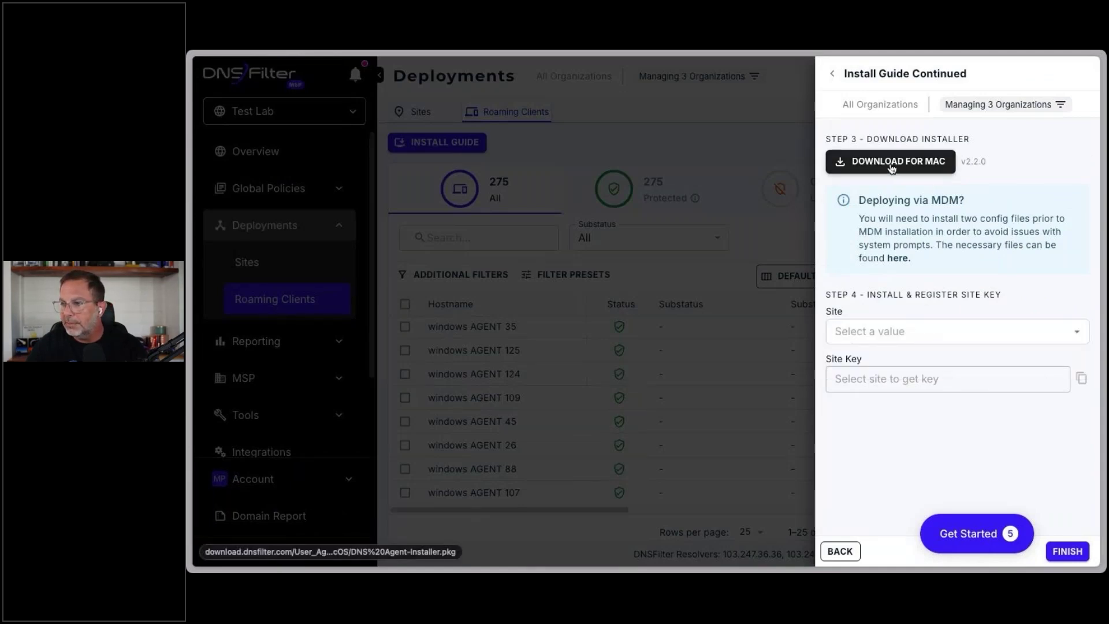
click(840, 552)
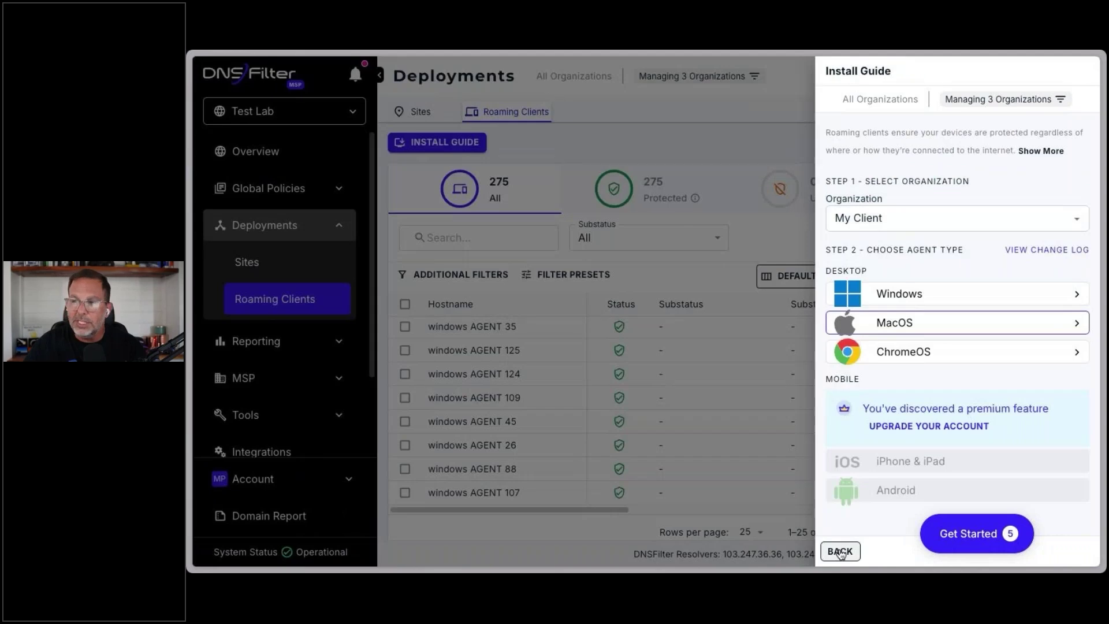
click(840, 552)
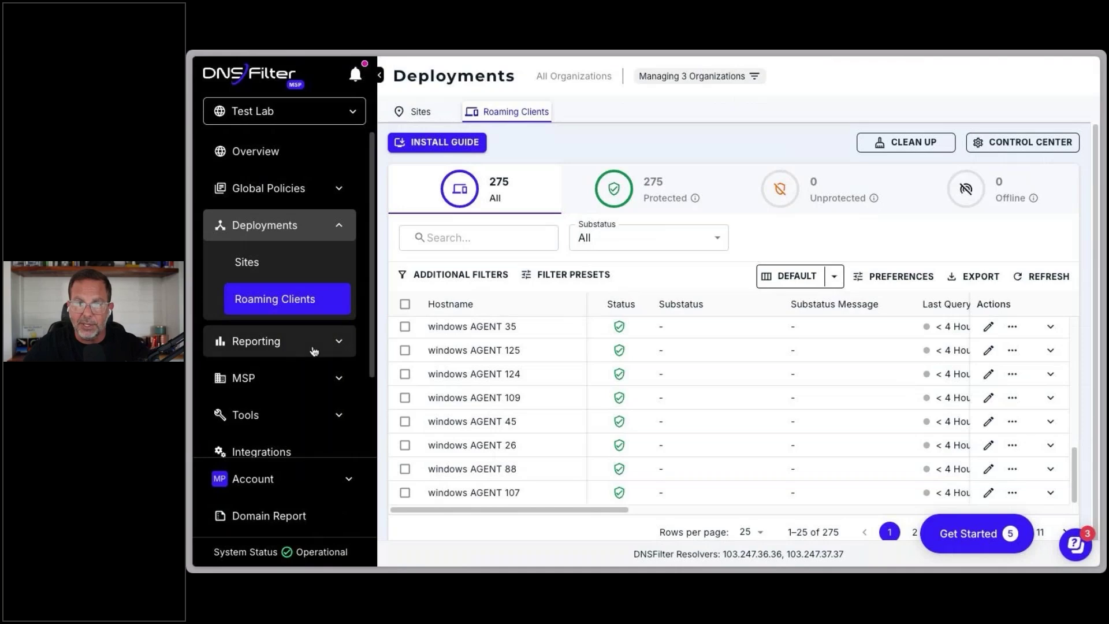
Step: Open Reporting > Insights, drill into the Test Lab card, and show the organization selector
click(293, 346)
click(287, 377)
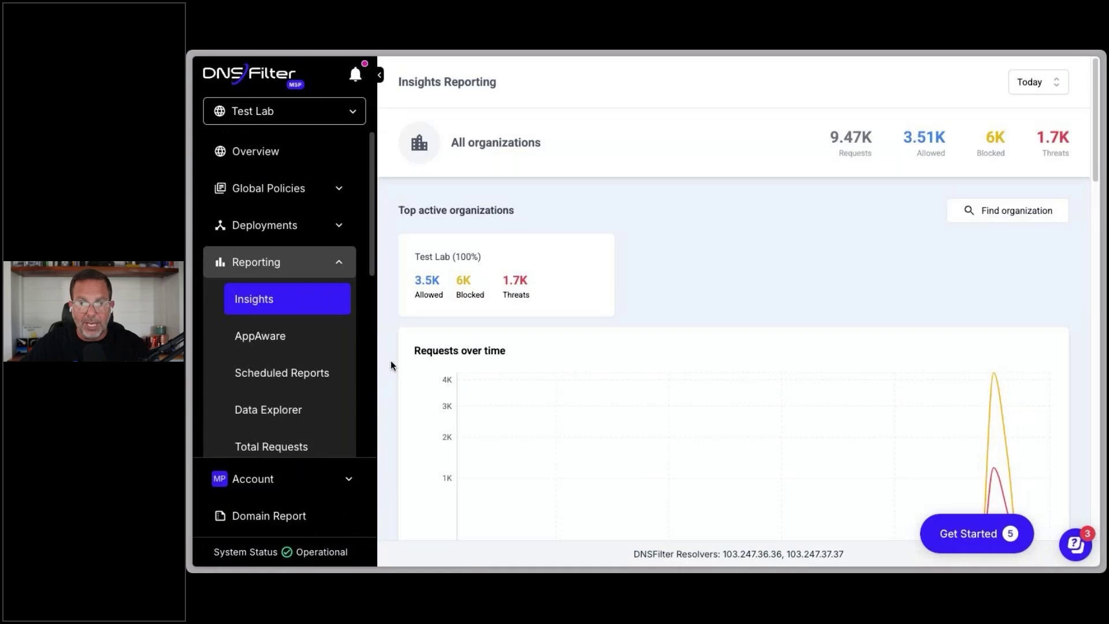
scroll(390, 353, down, 3)
scroll(392, 351, up, 2)
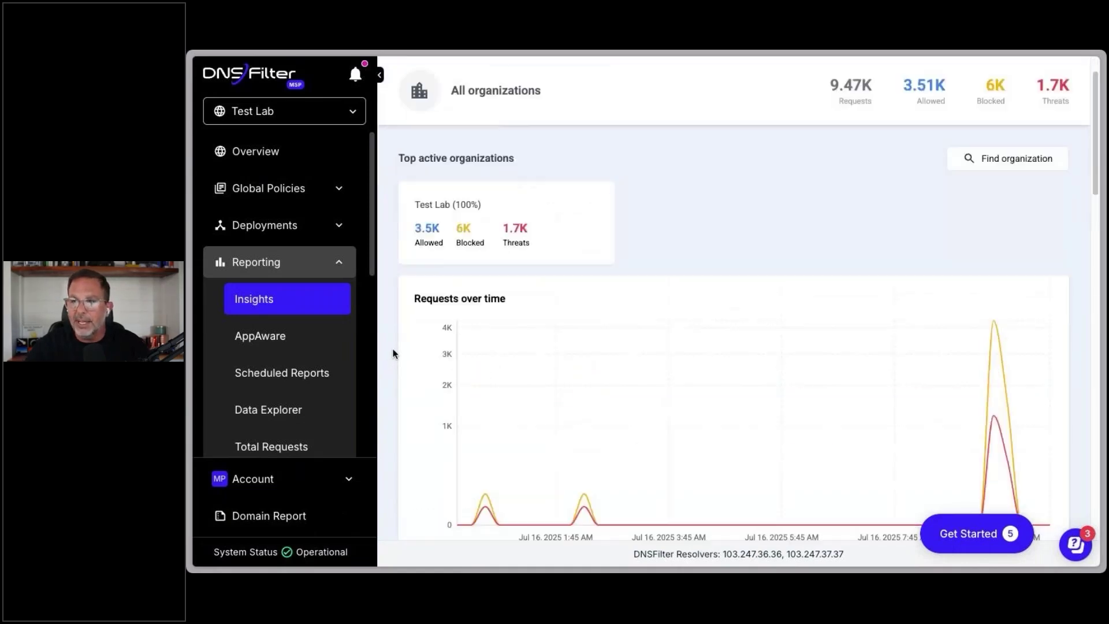
click(516, 197)
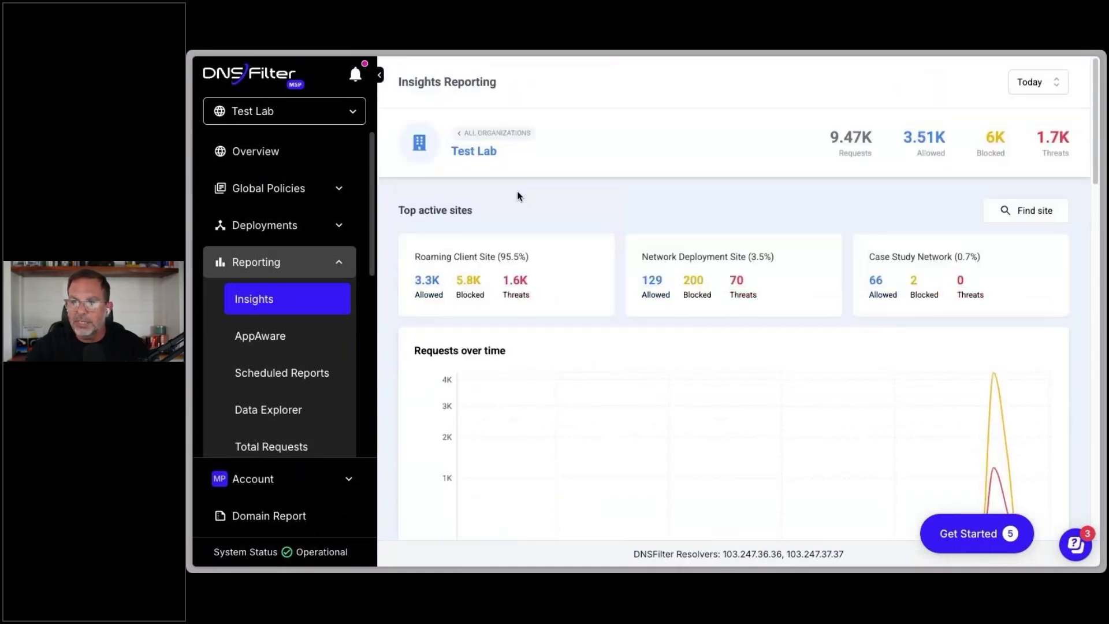
click(276, 109)
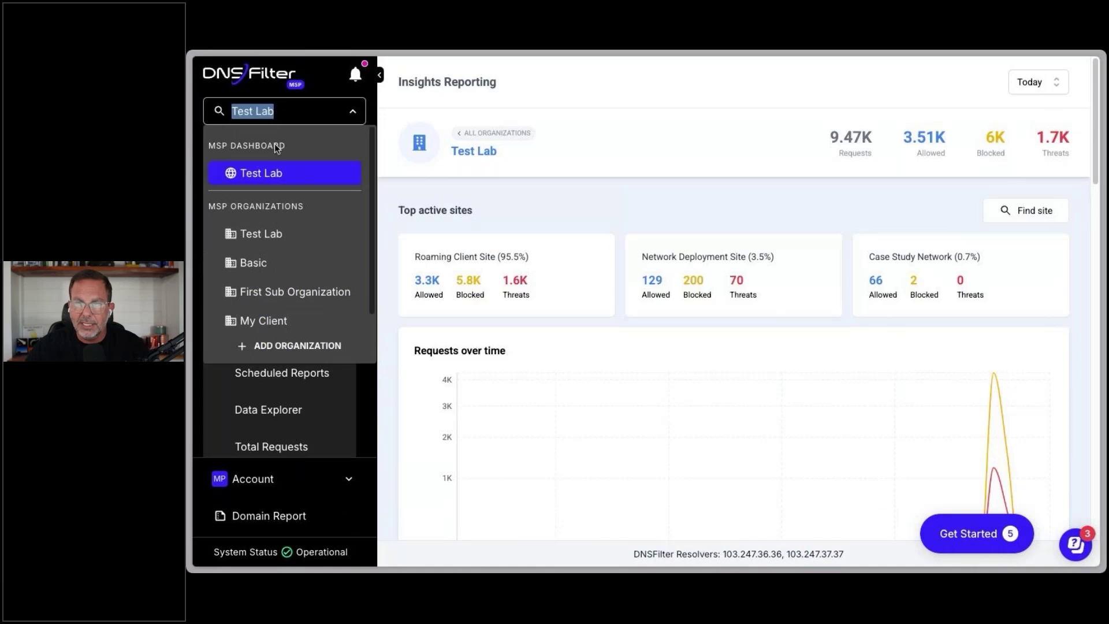
Step: Switch into Test Lab and show the allowed requests line on the Insights chart
click(274, 240)
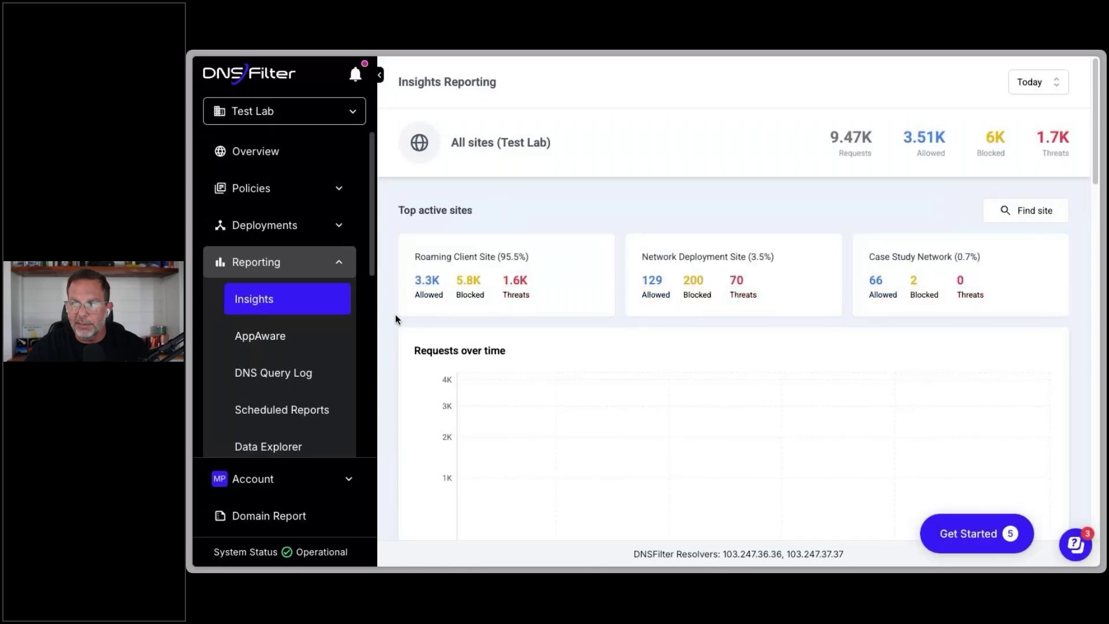
scroll(397, 324, down, 2)
scroll(397, 324, down, 1)
click(670, 475)
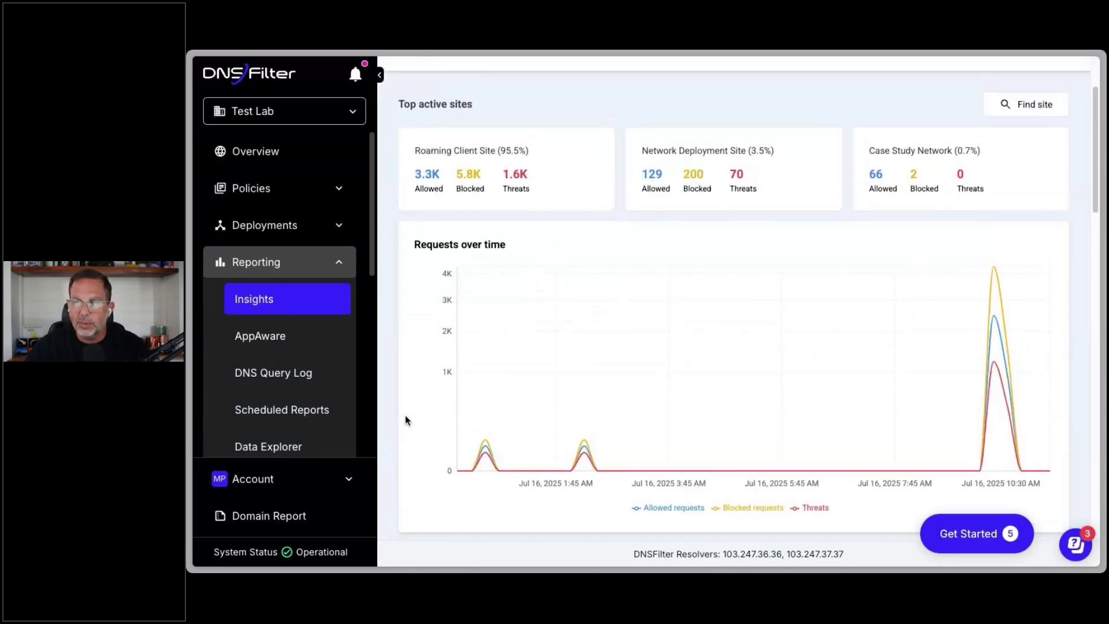
scroll(405, 419, up, 3)
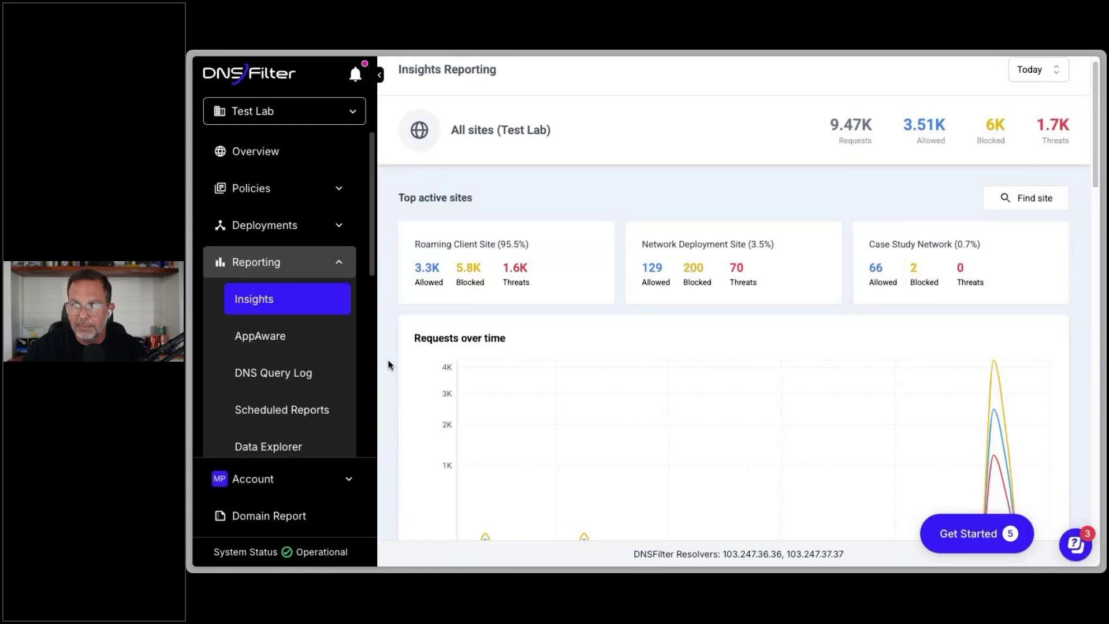
scroll(388, 365, down, 4)
scroll(388, 365, down, 5)
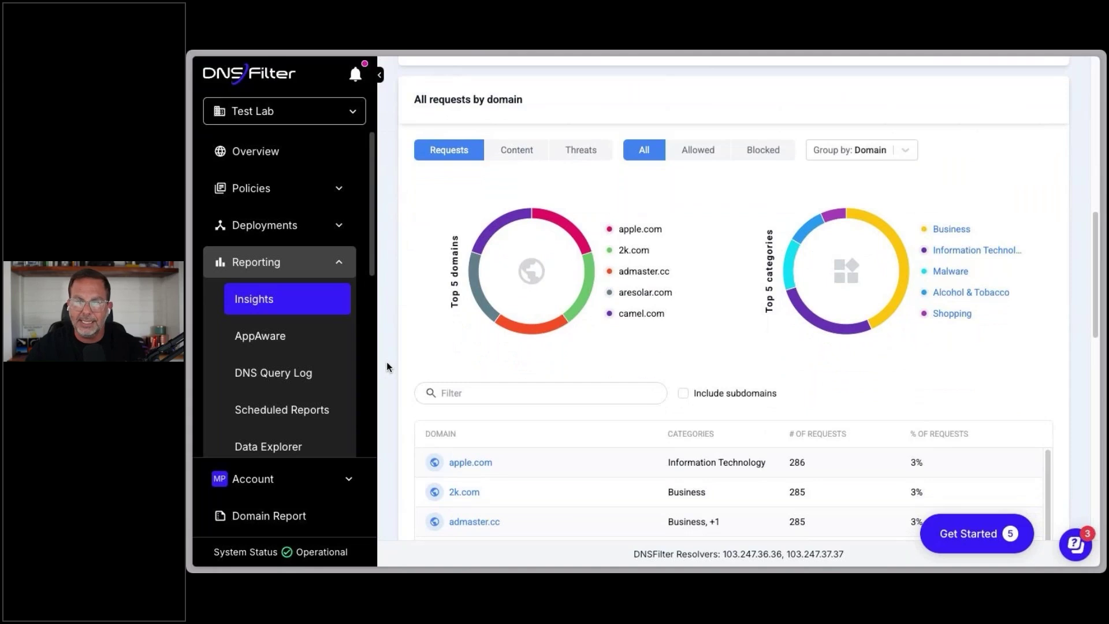
scroll(633, 367, down, 2)
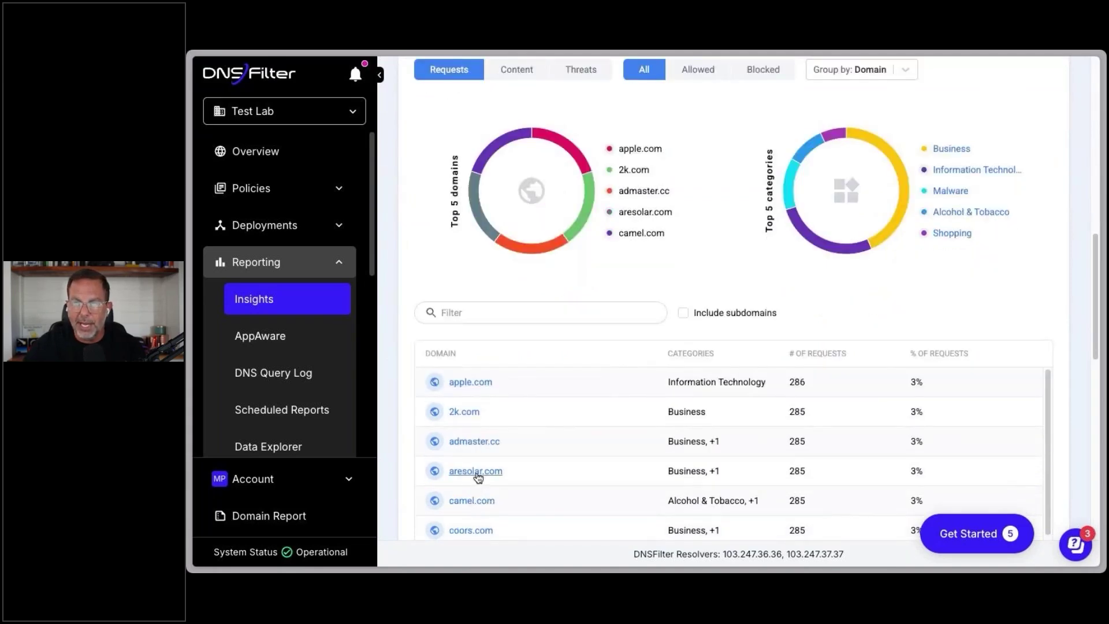
scroll(785, 241, up, 2)
Step: Group All requests by domain by User and open the top user's report
click(895, 163)
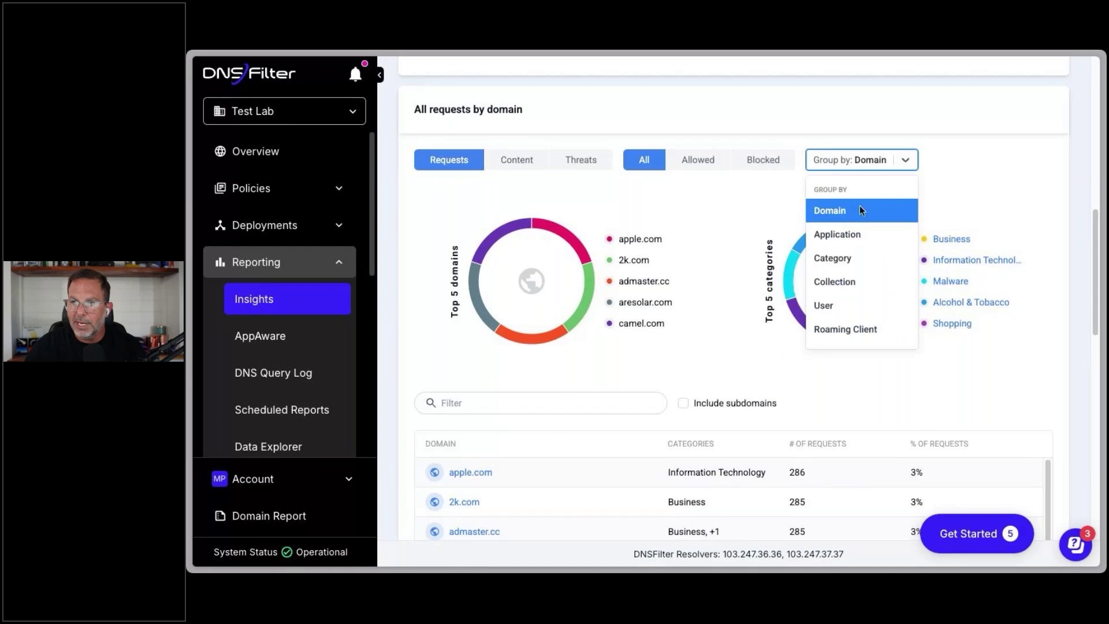
click(837, 306)
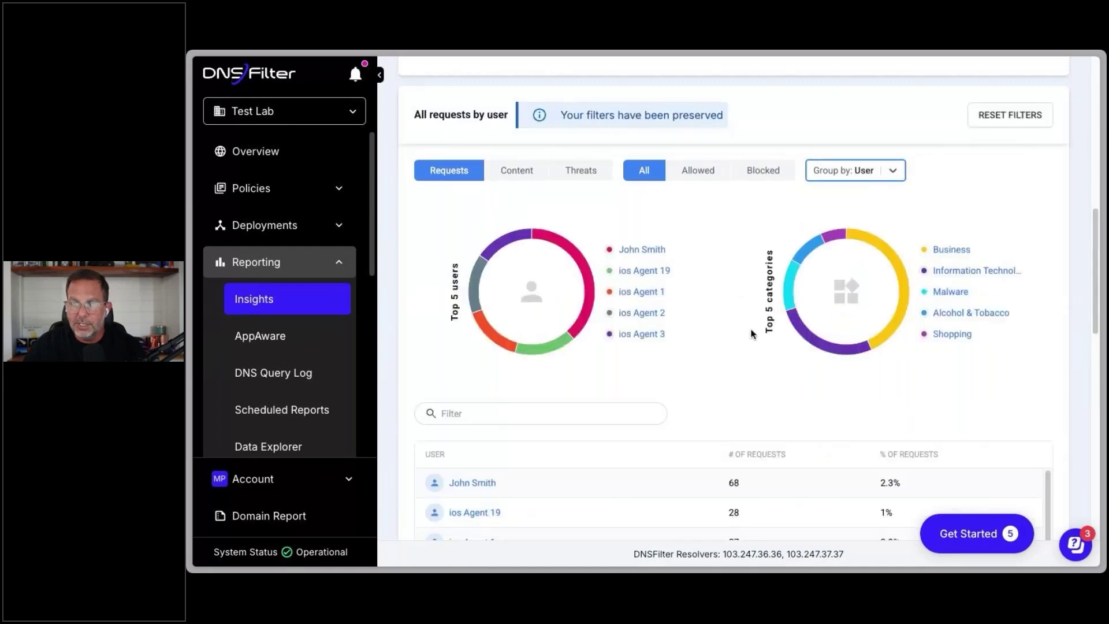
scroll(644, 342, down, 3)
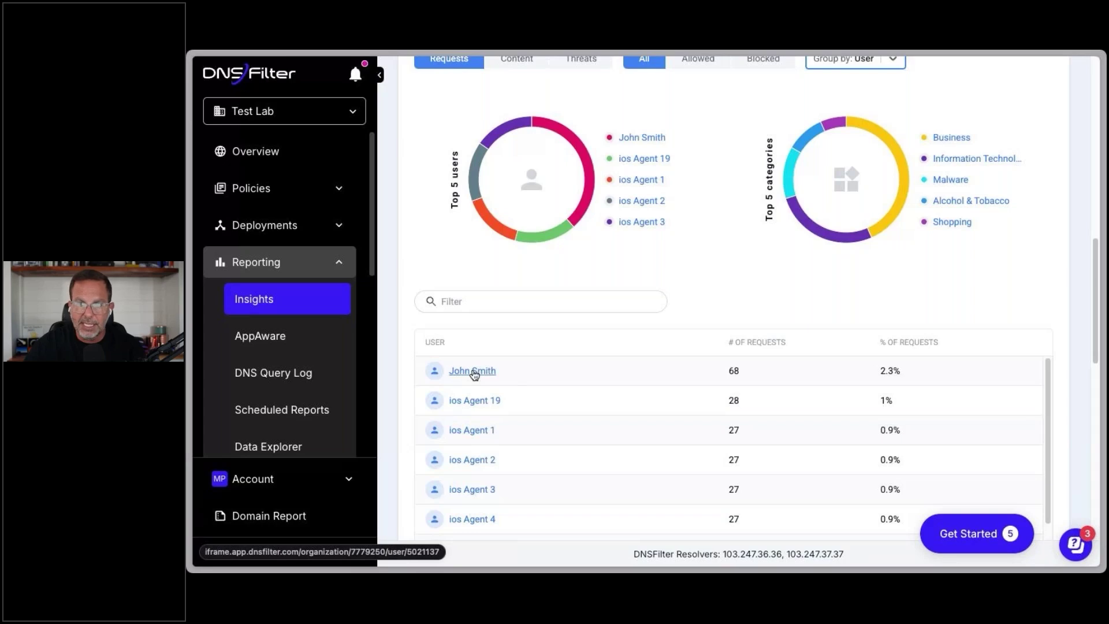
click(474, 372)
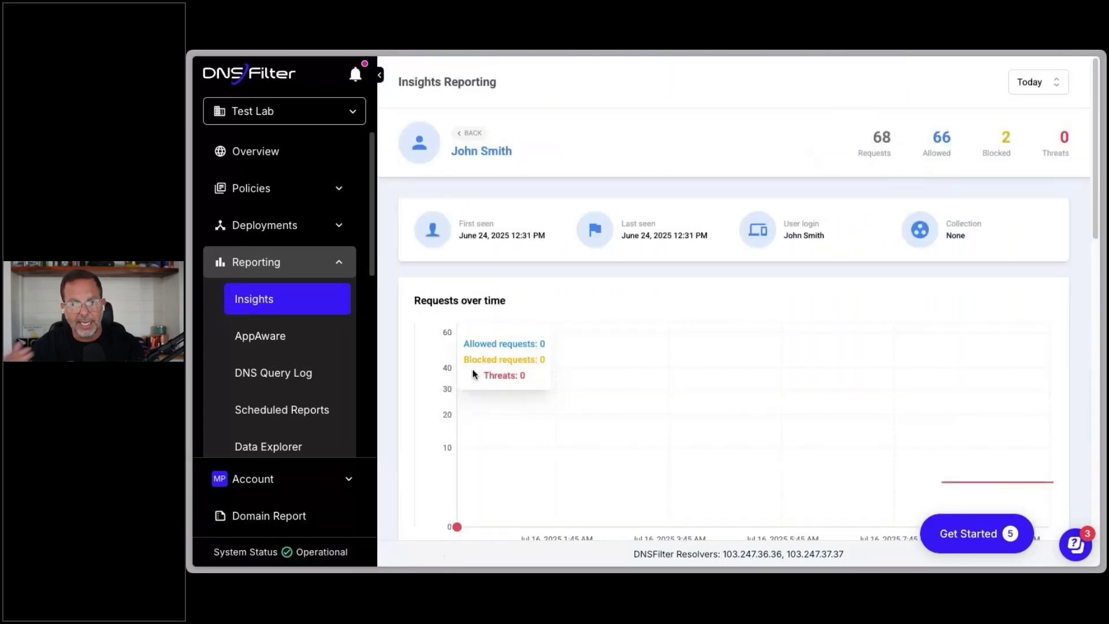
Step: Scroll through the user's Detail View, then switch to the AppAware report
scroll(408, 373, down, 4)
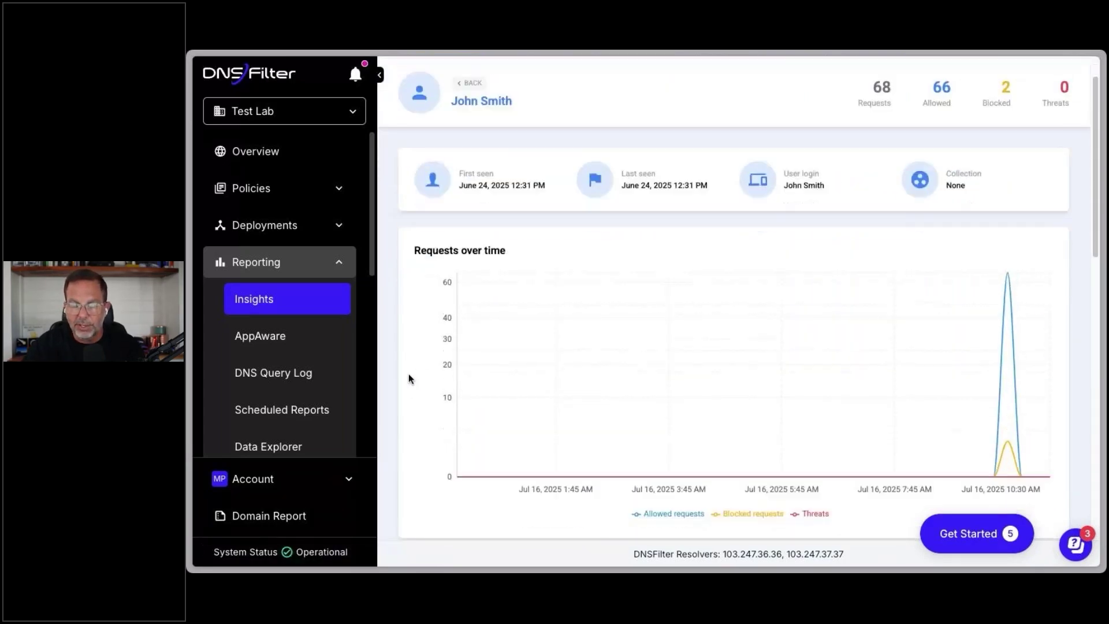
scroll(405, 376, down, 5)
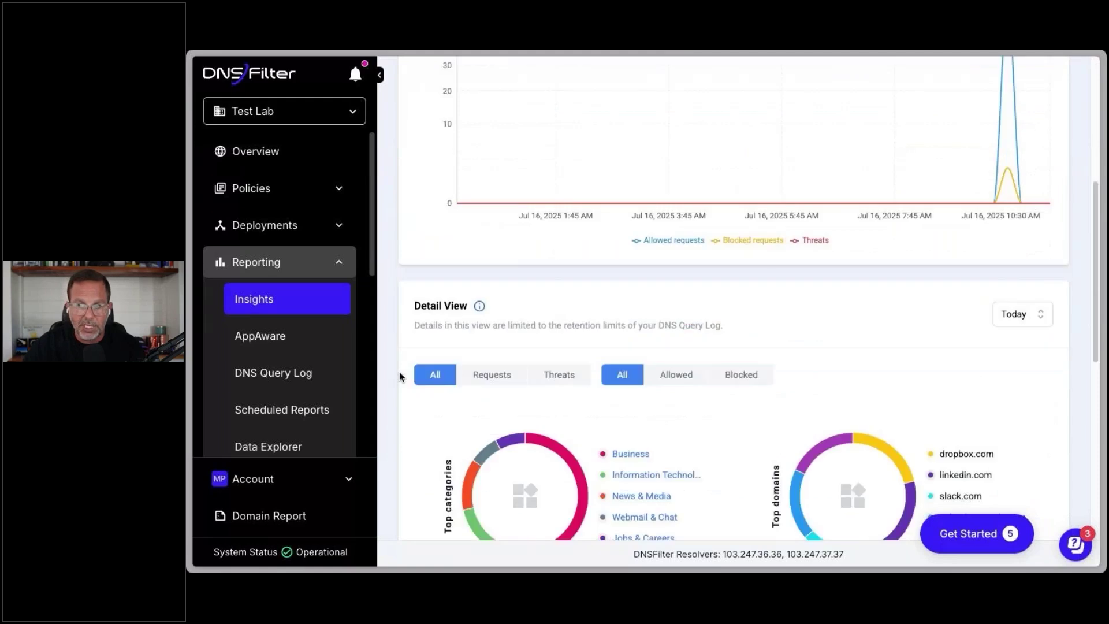
scroll(390, 376, down, 6)
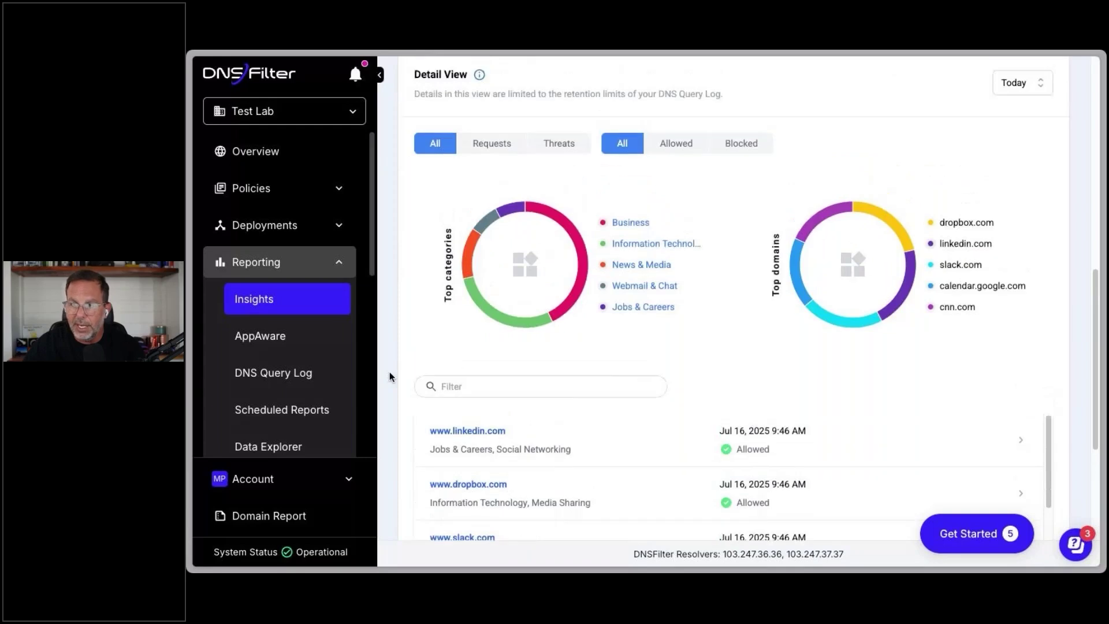
scroll(390, 372, up, 3)
click(291, 344)
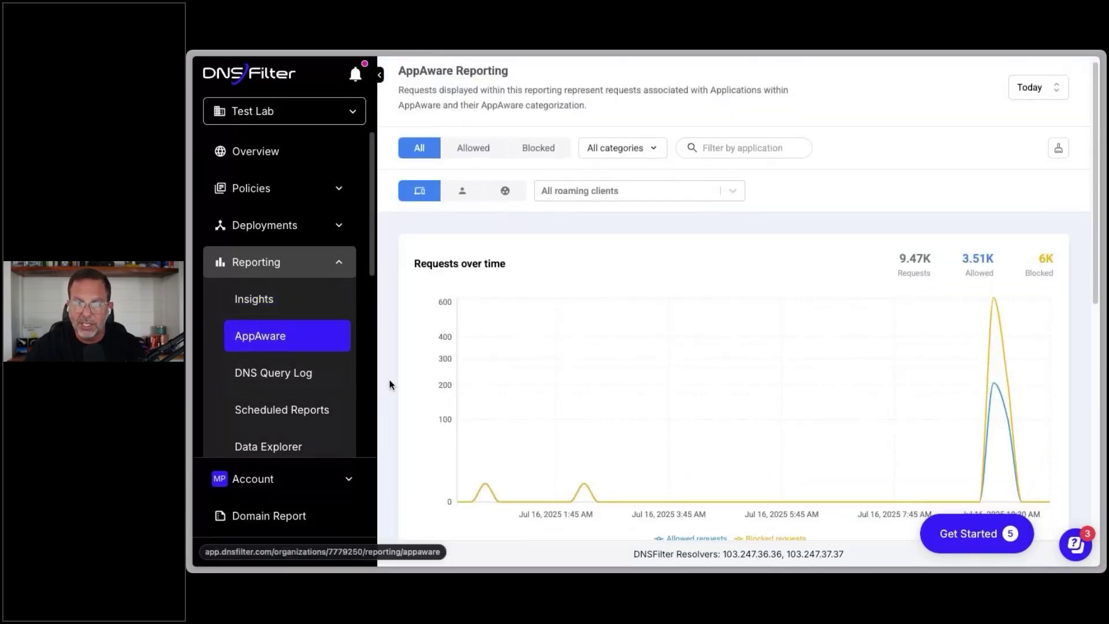
Step: Scroll down to the AppAware Application log, then open the DNS Query Log
scroll(390, 381, down, 3)
scroll(390, 379, down, 5)
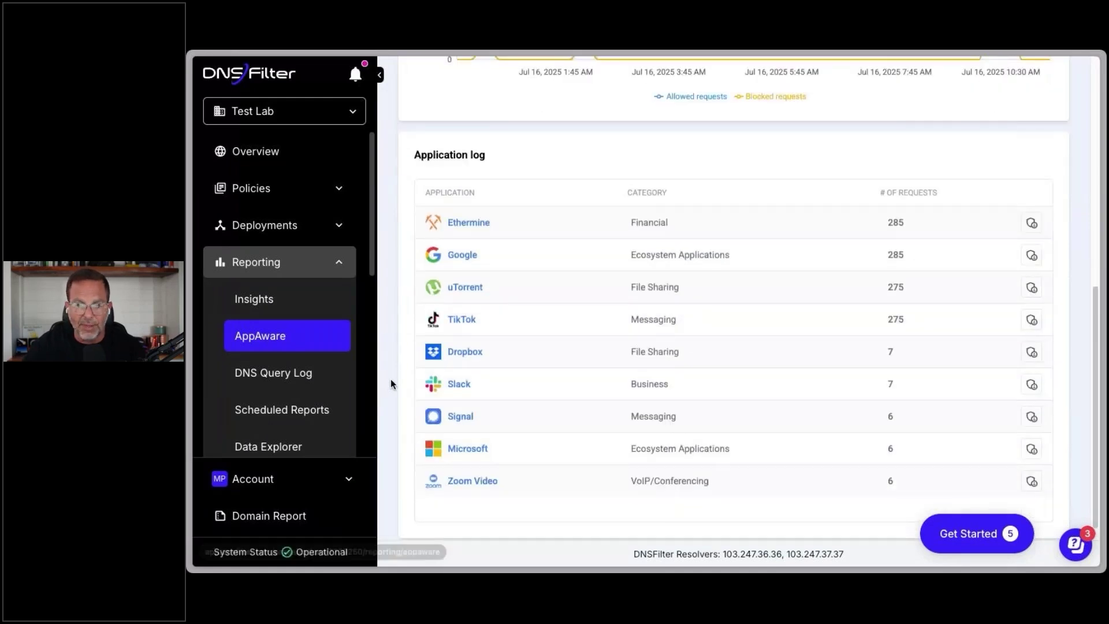
scroll(280, 411, down, 3)
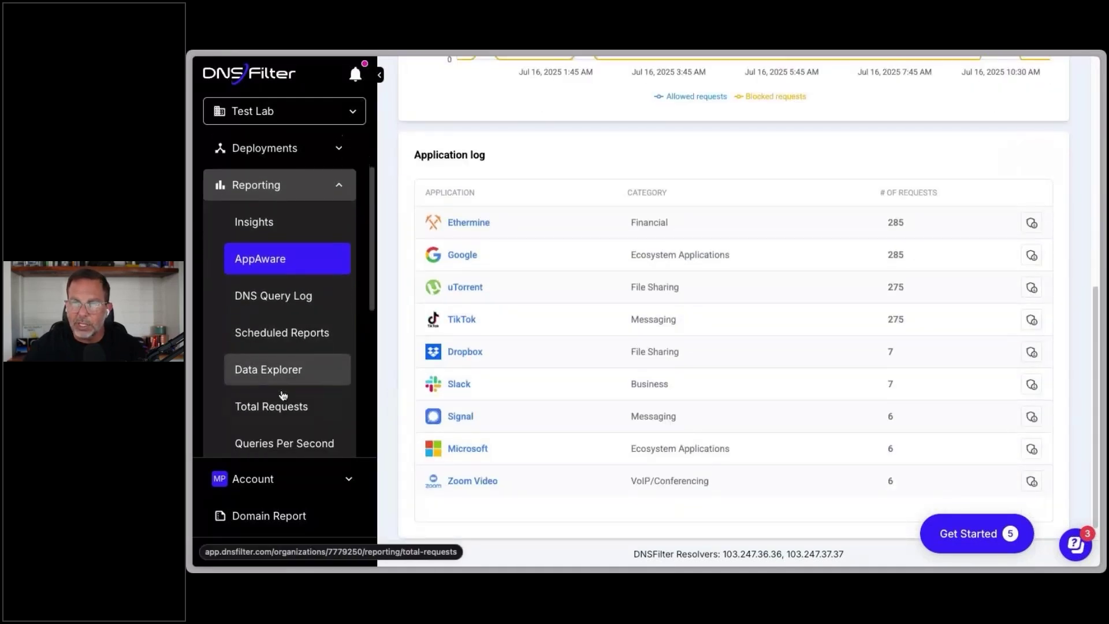
click(283, 297)
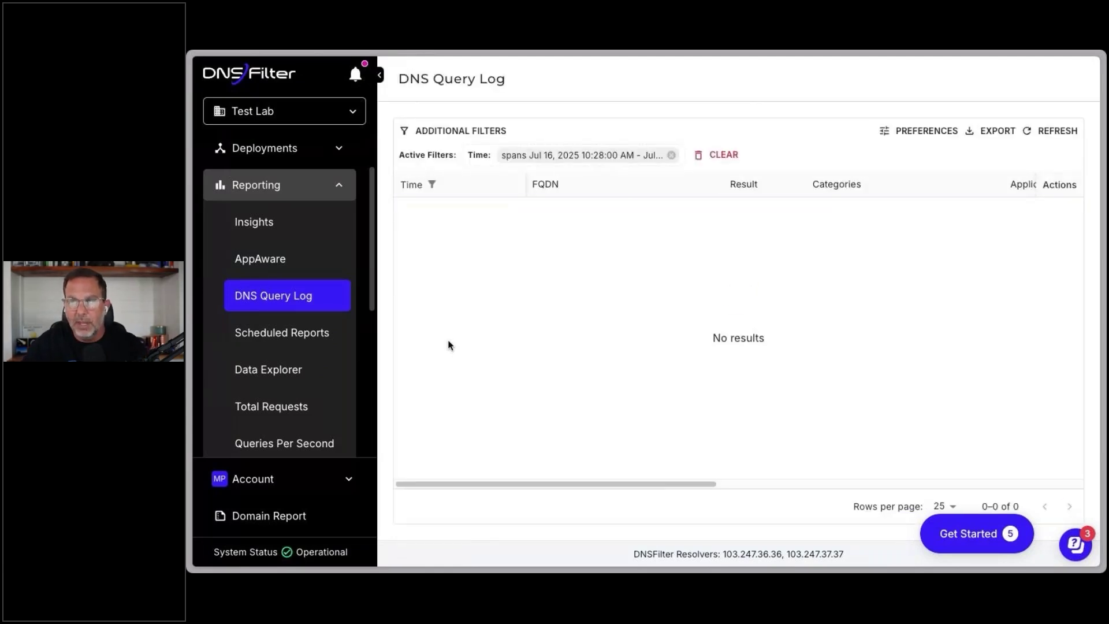
Step: Remove the Time filter, switch to the Basic organization, and clear the log's filter
click(672, 155)
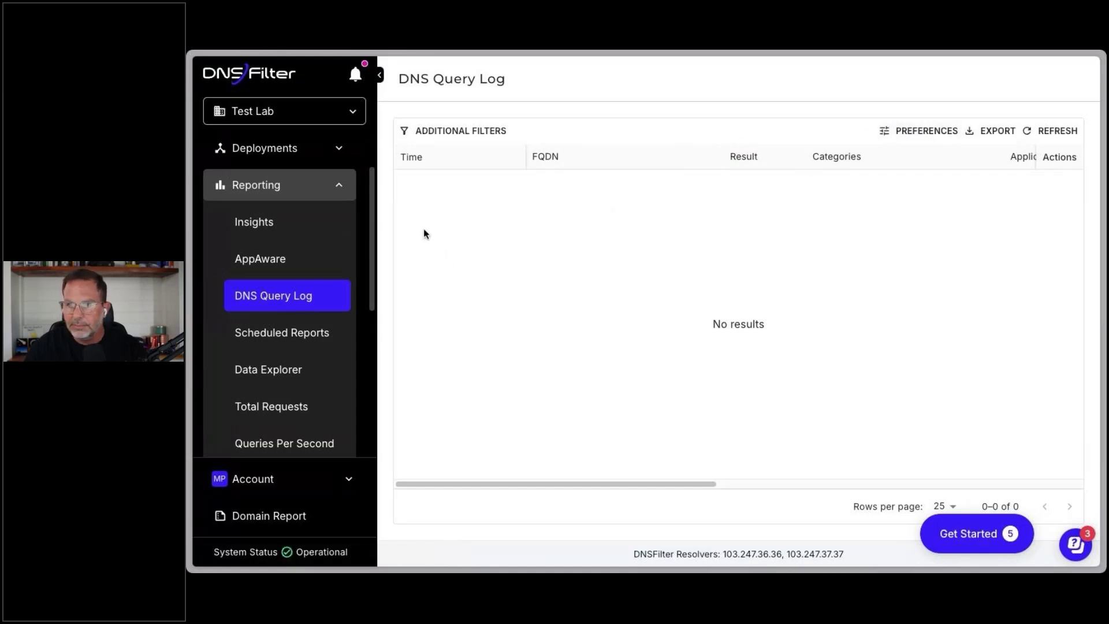
click(292, 111)
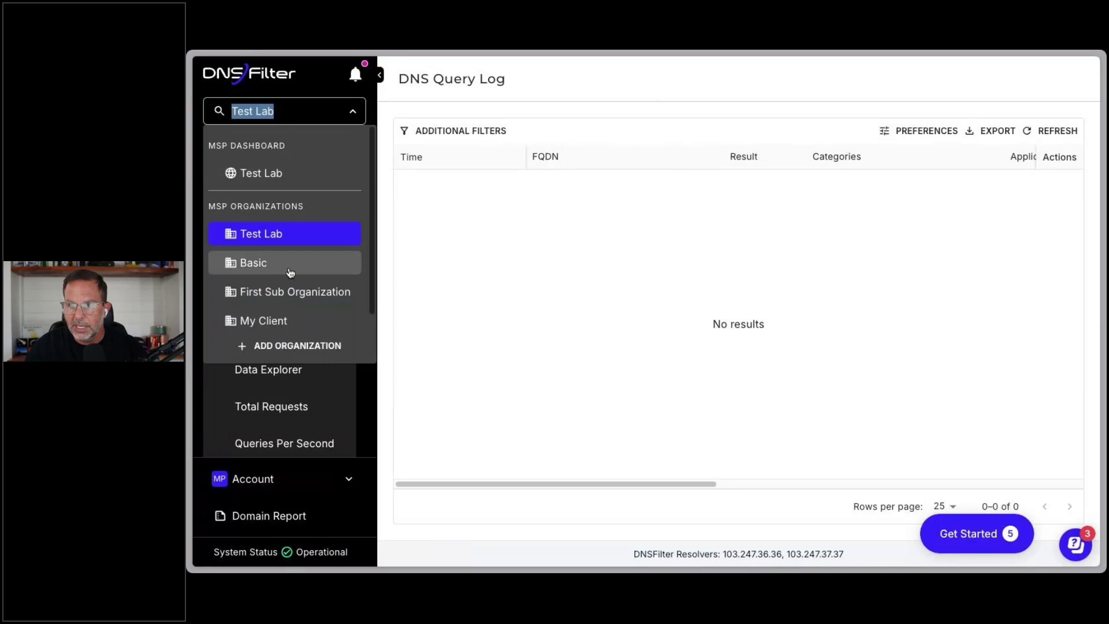
click(290, 267)
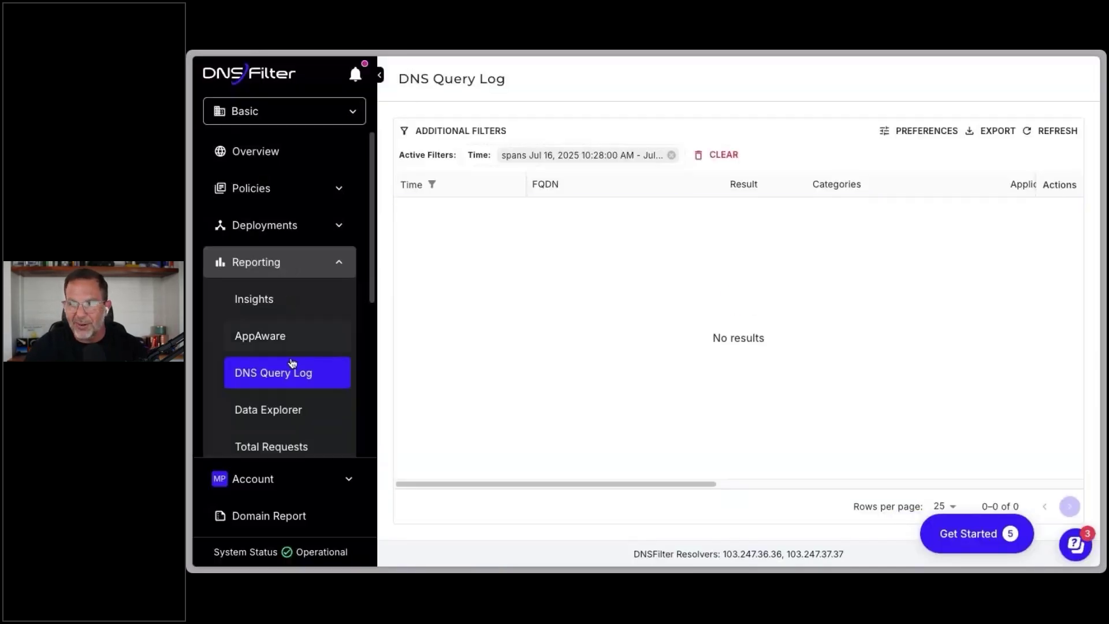
click(717, 155)
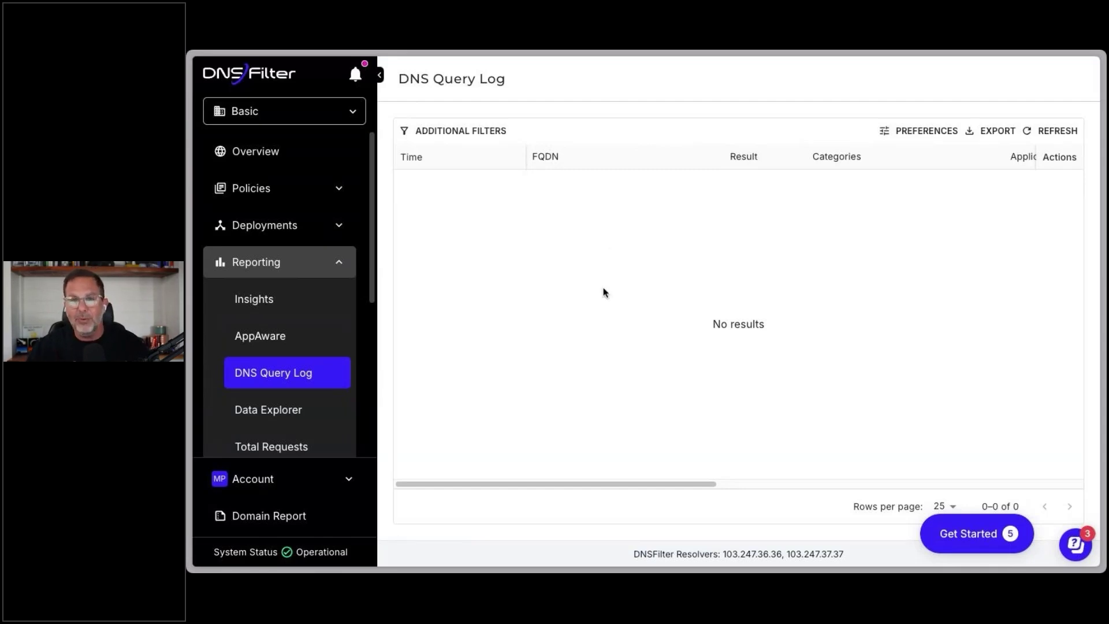
Step: Scroll across the empty query log columns, expand then collapse Tools and Reporting, and reopen the organization list
scroll(619, 294, right, 5)
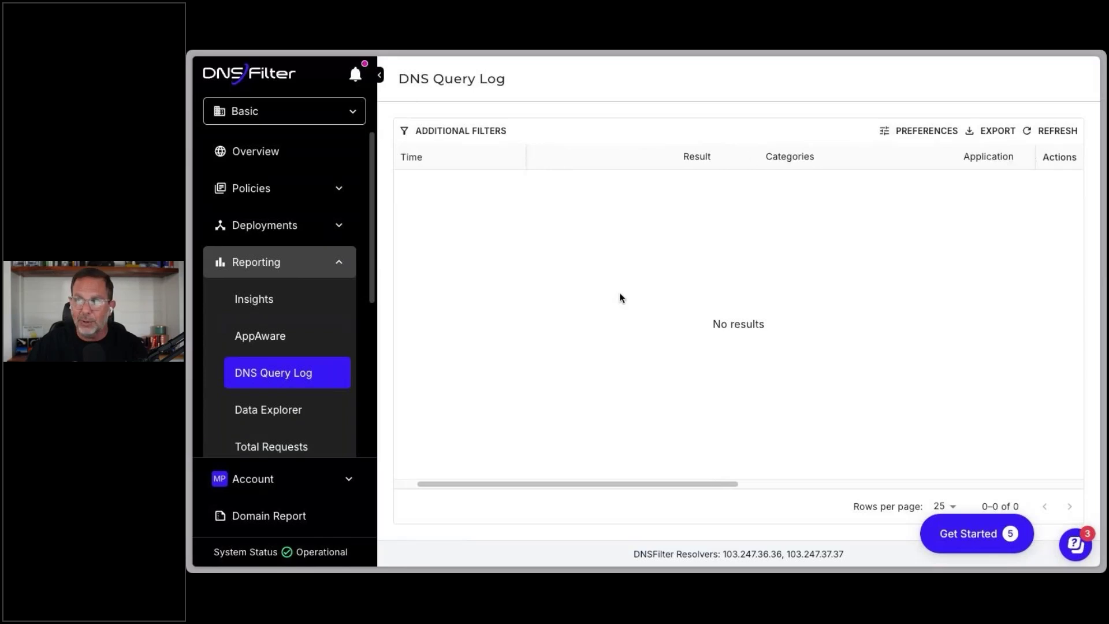
scroll(619, 292, right, 8)
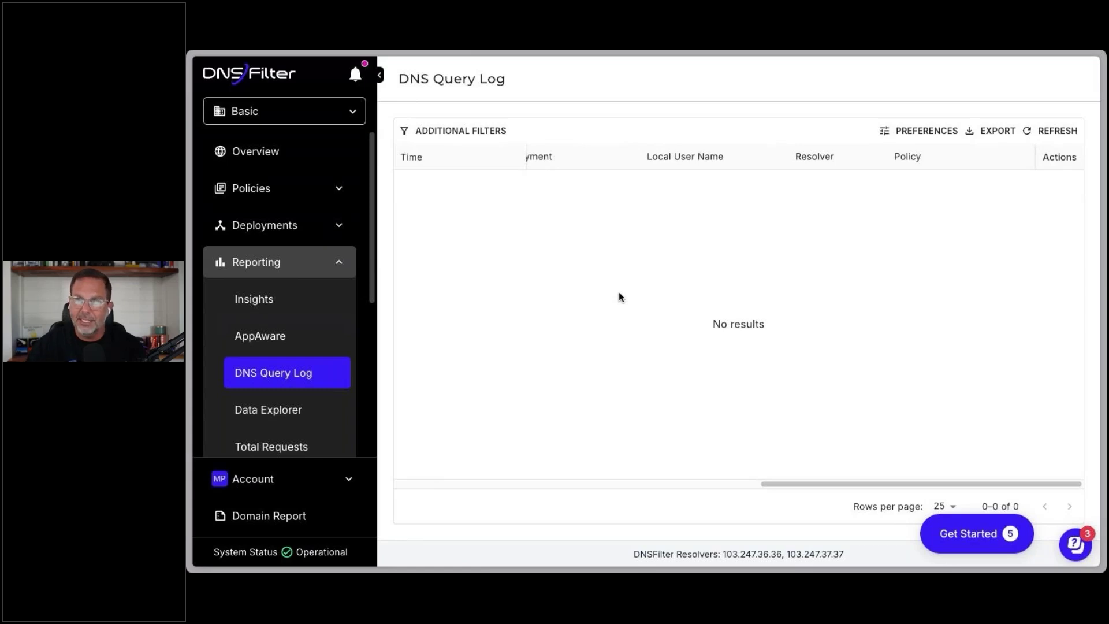
scroll(306, 355, down, 5)
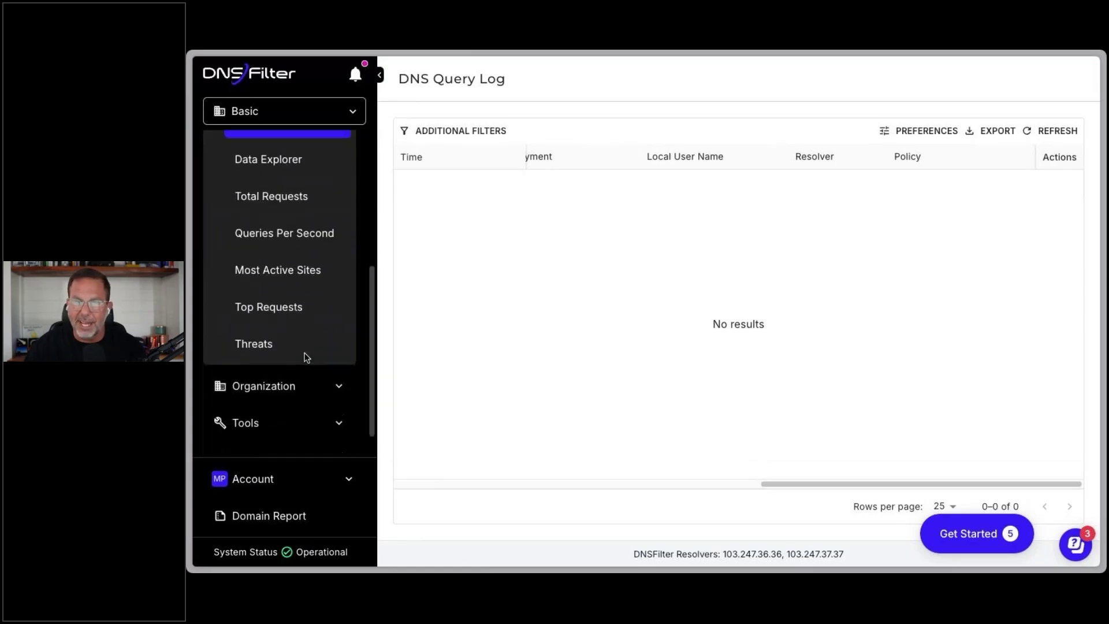
click(280, 389)
scroll(281, 404, down, 3)
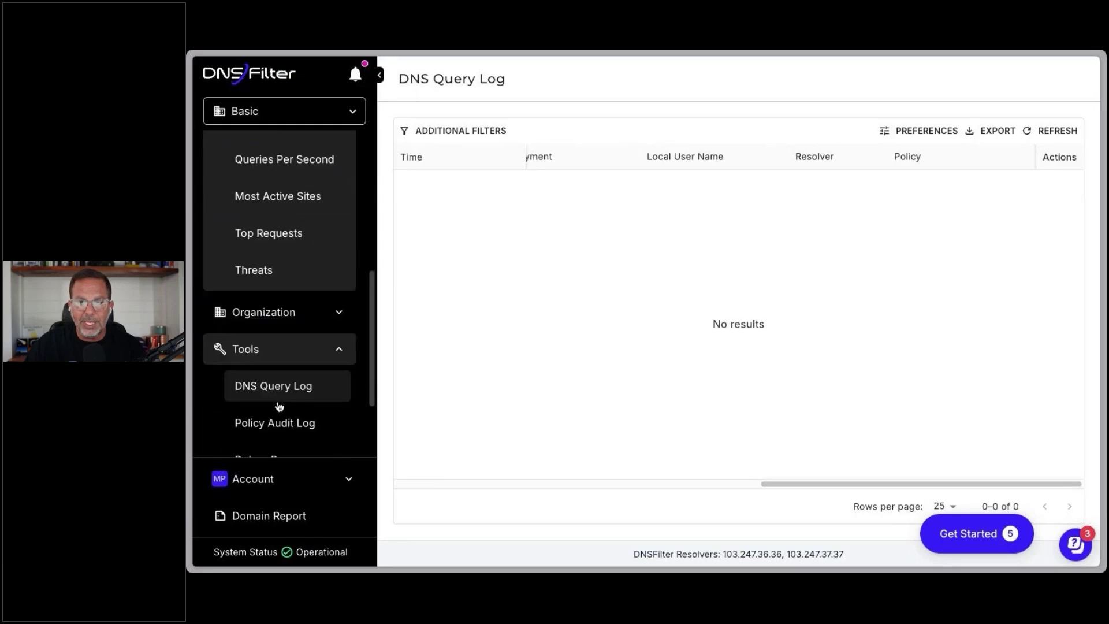
scroll(279, 407, down, 2)
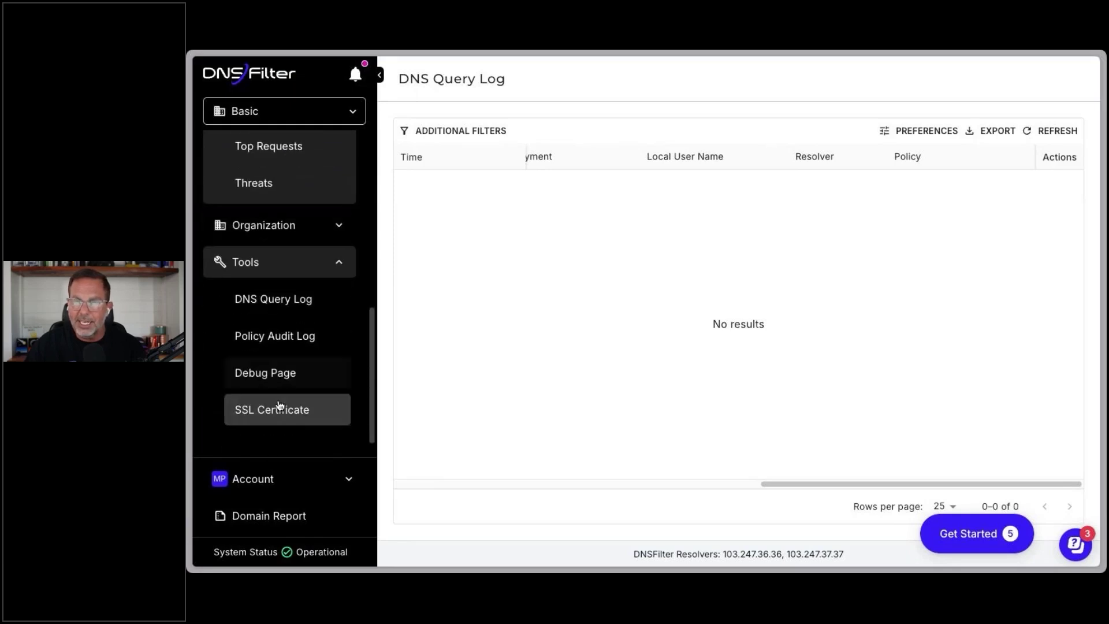
scroll(283, 399, up, 5)
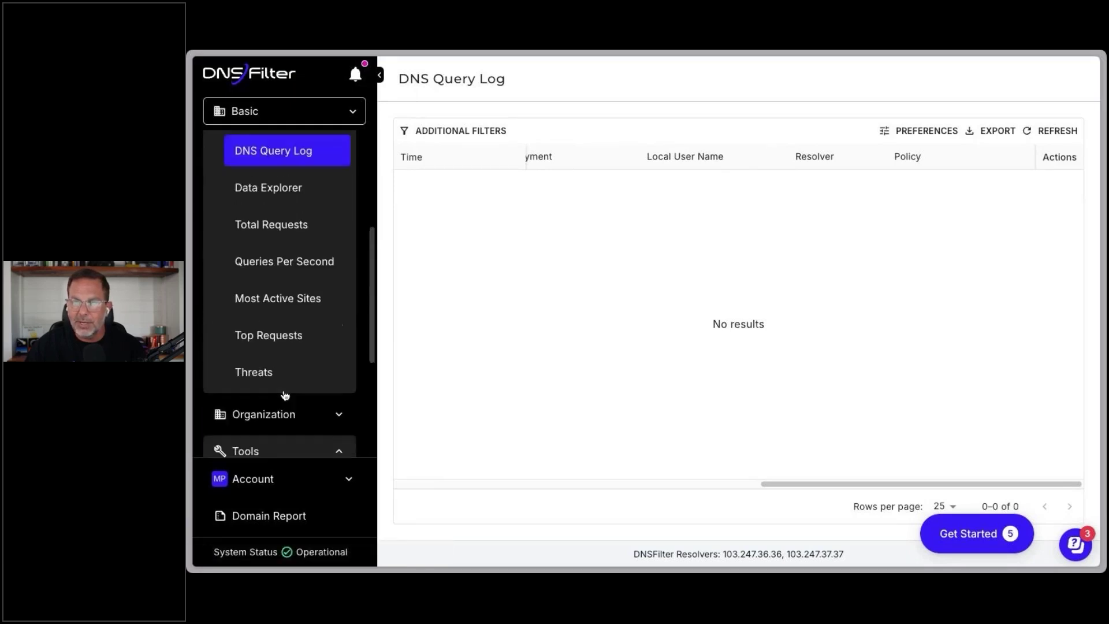
scroll(284, 396, up, 3)
click(335, 229)
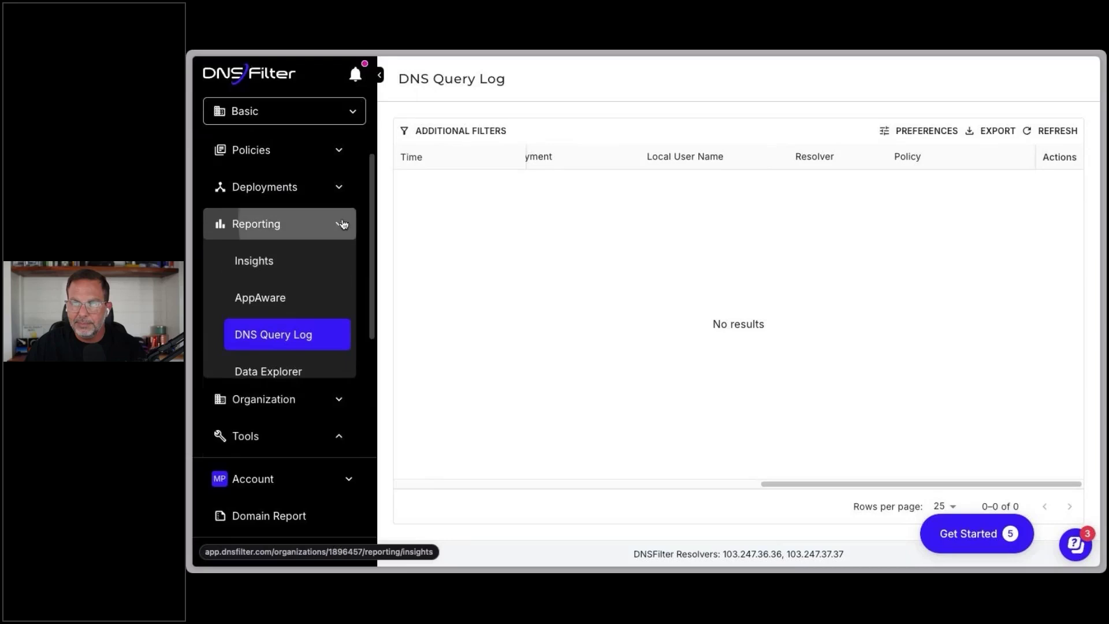
click(337, 299)
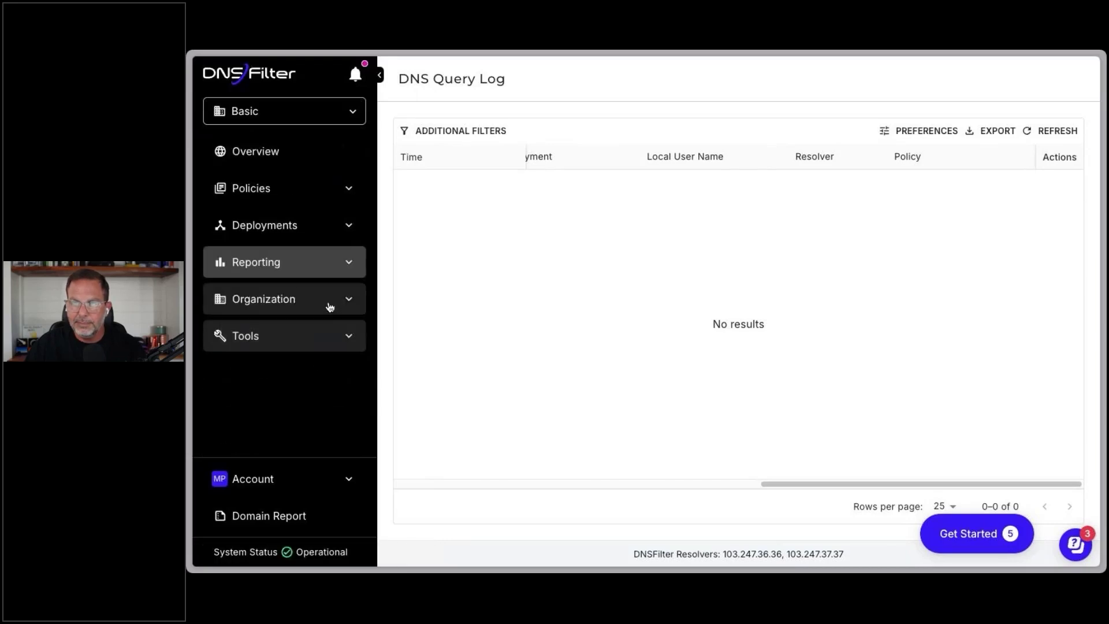
click(337, 116)
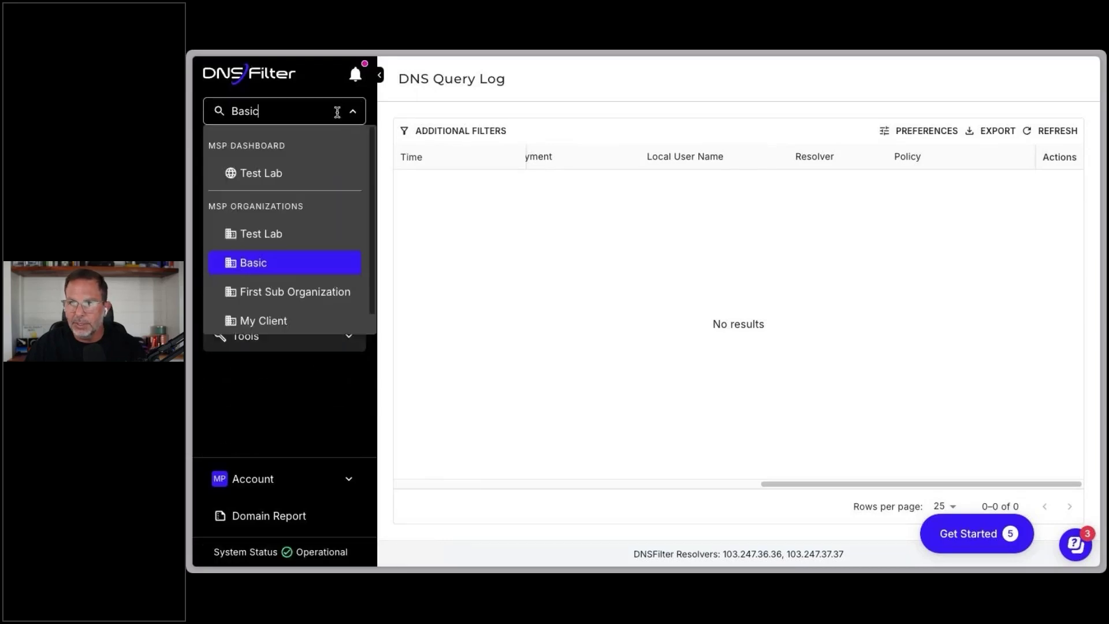
Step: Switch back to the Test Lab MSP dashboard and open the Integrations page listing Splunk and Okta
click(302, 173)
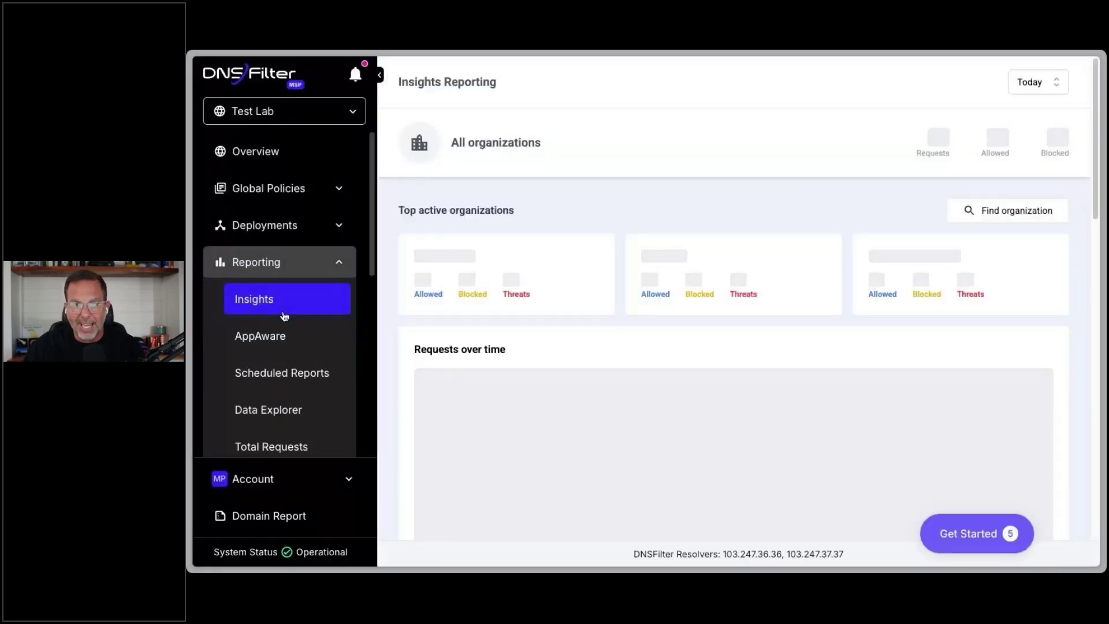
scroll(284, 317, down, 5)
click(275, 352)
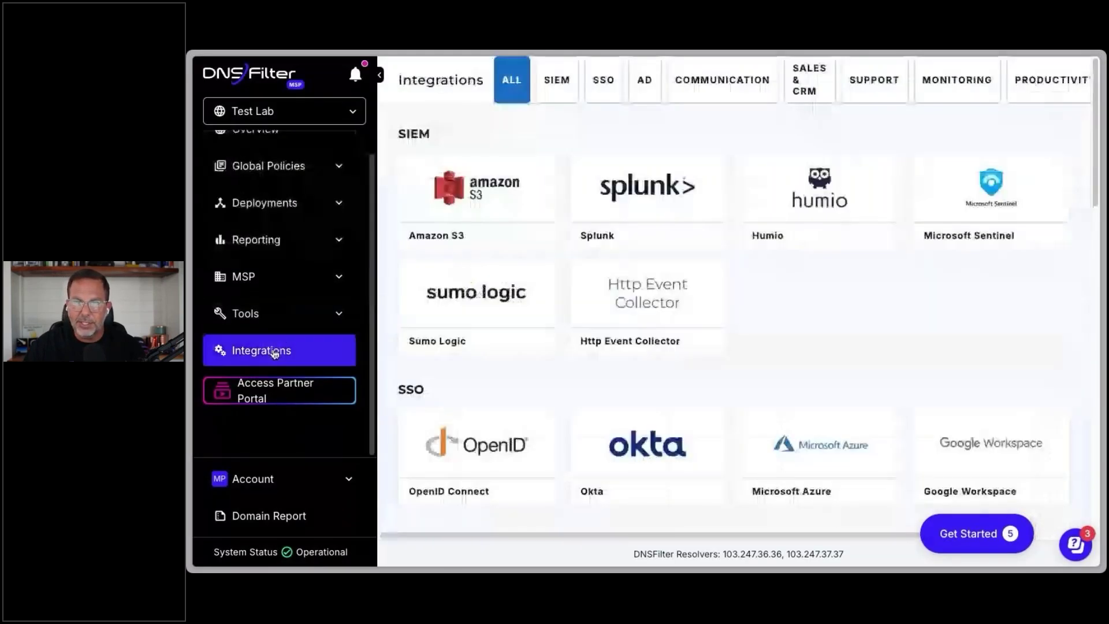